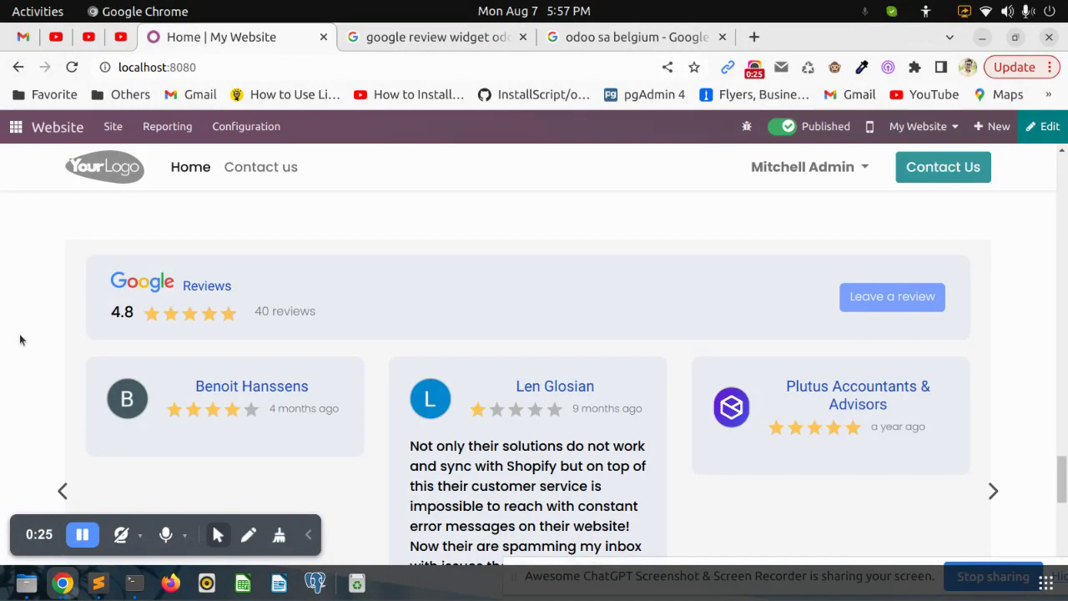
Open the Common Ninja 'Google Reviews for Odoo' page from the first Google result.
{"action": "left_click", "coordinate": [410, 37]}
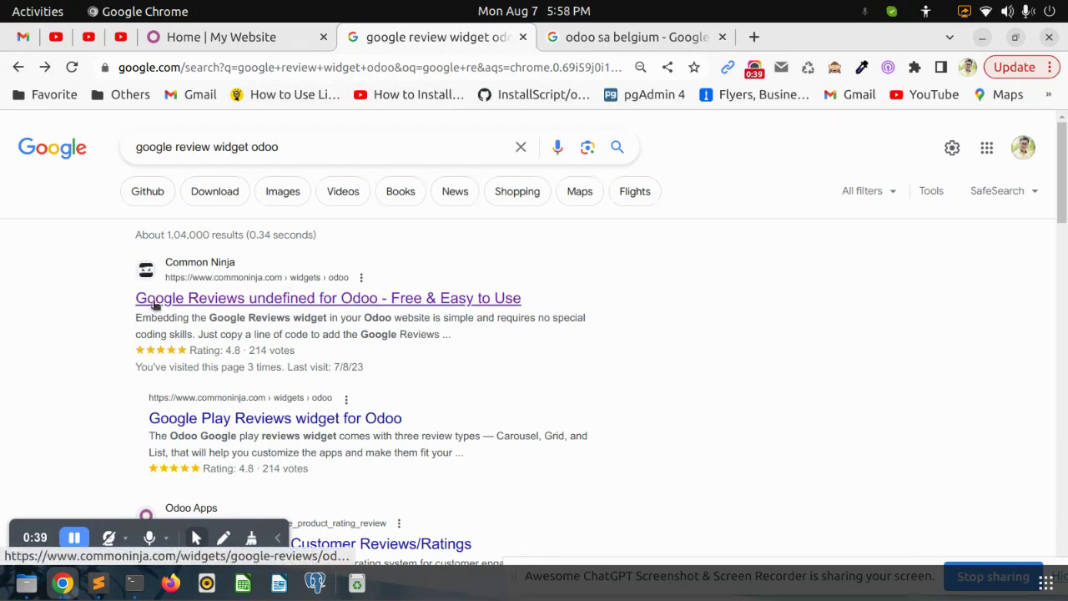
{"action": "left_click", "coordinate": [194, 299]}
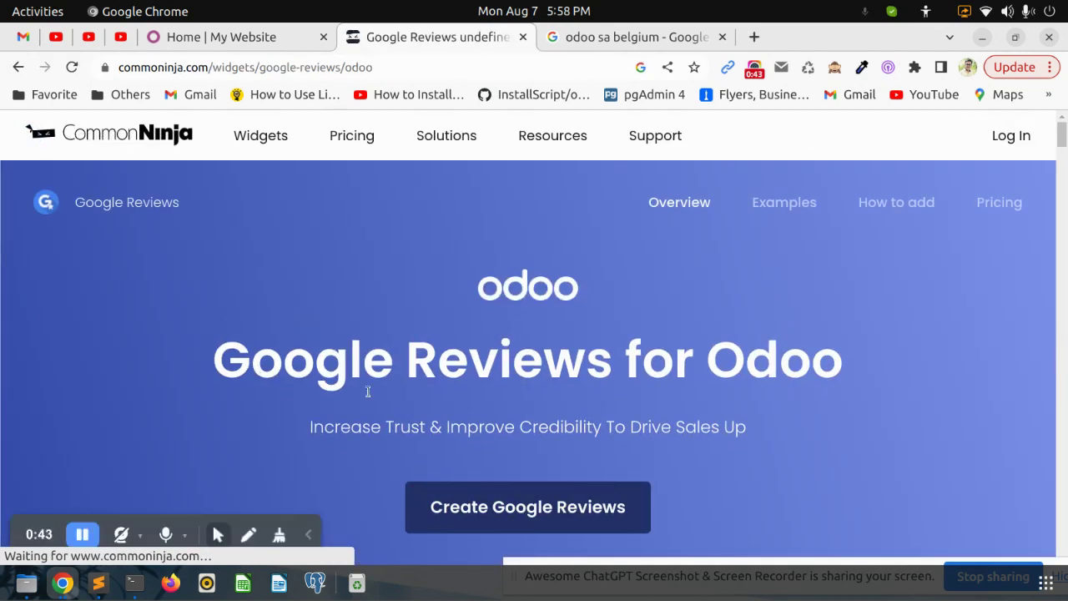
Start creating a new Google Reviews widget from the Common Ninja page.
{"action": "scroll", "coordinate": [375, 381], "scroll_direction": "down", "scroll_amount": 2}
{"action": "scroll", "coordinate": [358, 324], "scroll_direction": "up", "scroll_amount": 2}
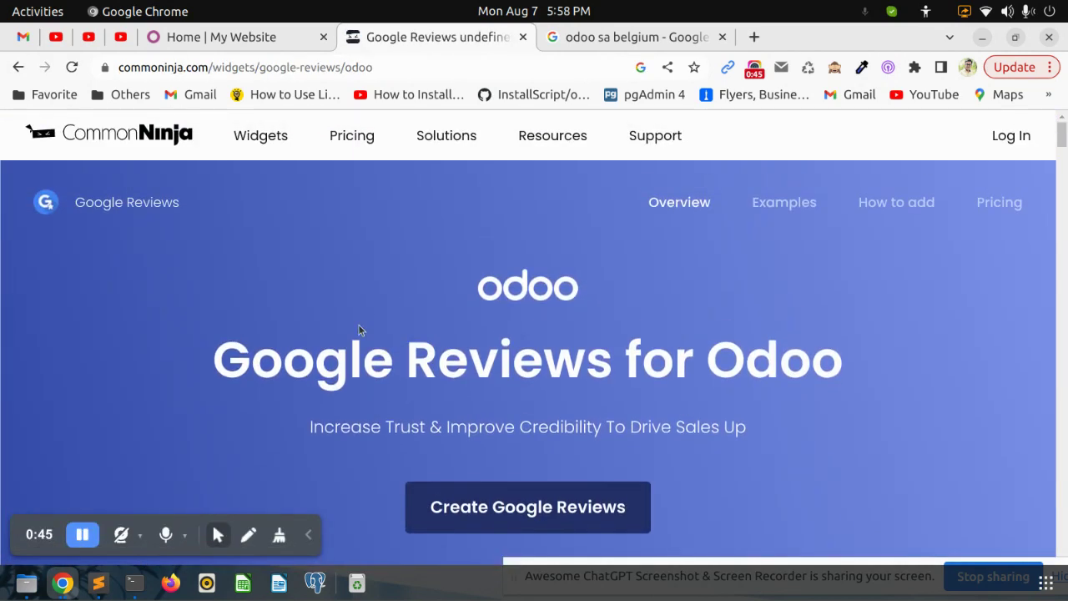
{"action": "scroll", "coordinate": [358, 324], "scroll_direction": "down", "scroll_amount": 2}
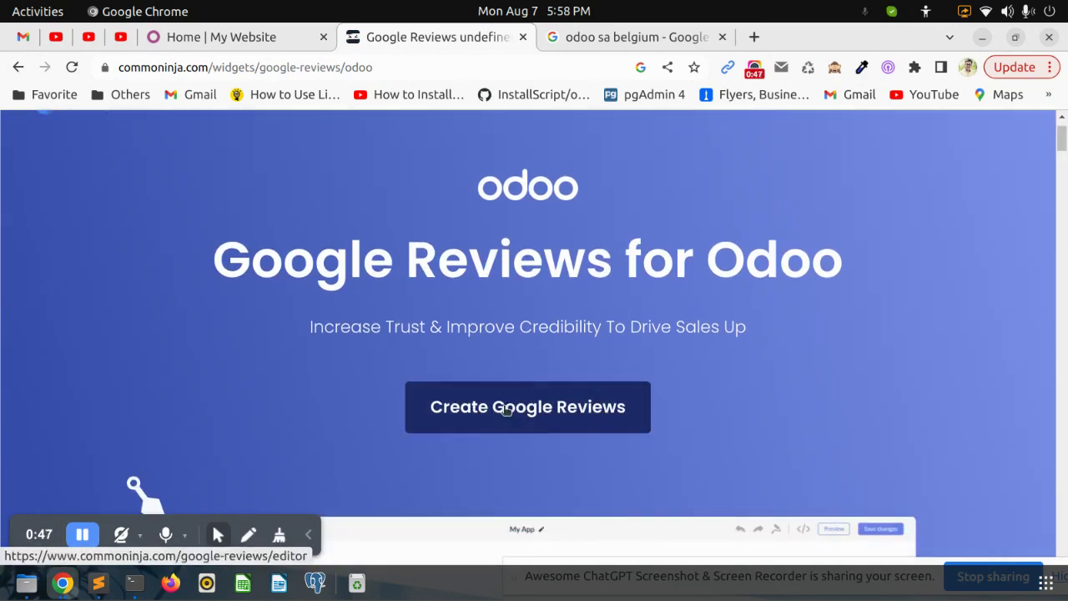
{"action": "left_click", "coordinate": [511, 412]}
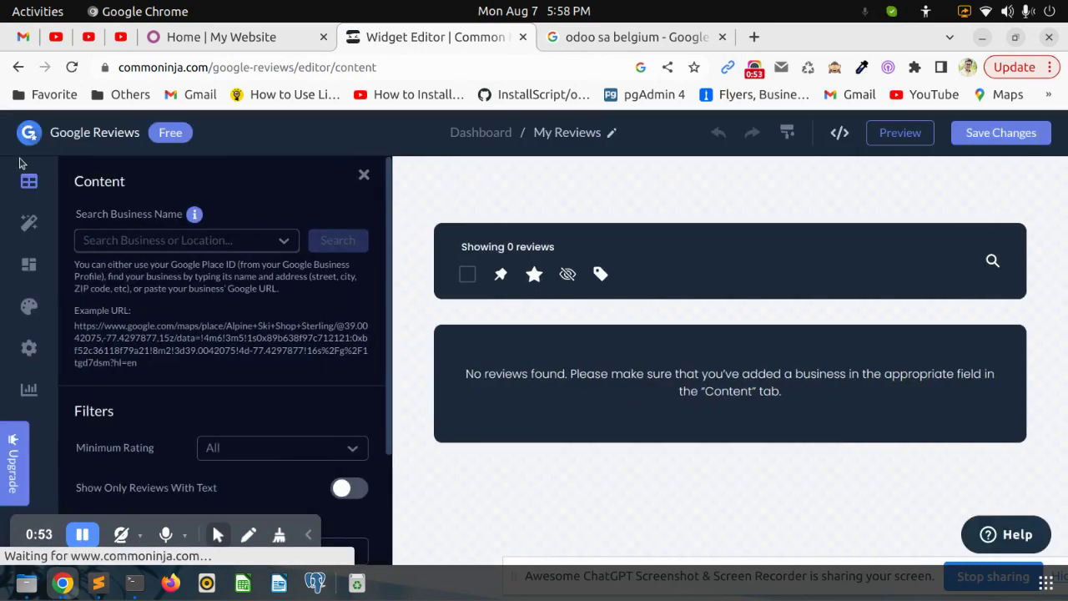
Give the widget the carousel layout with the third review card style.
{"action": "left_click", "coordinate": [33, 267]}
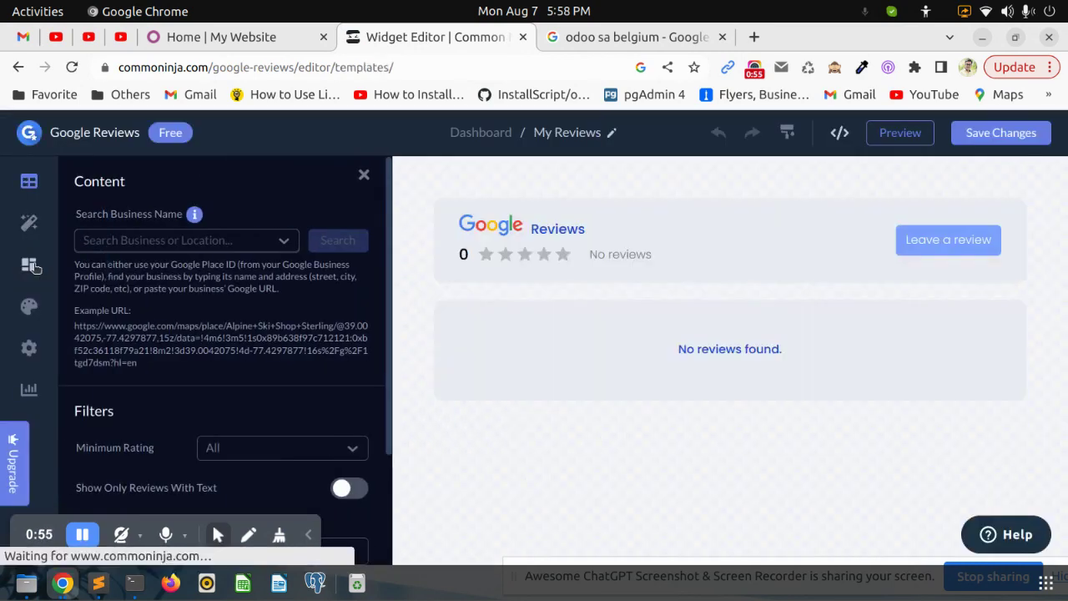
{"action": "left_click", "coordinate": [271, 242]}
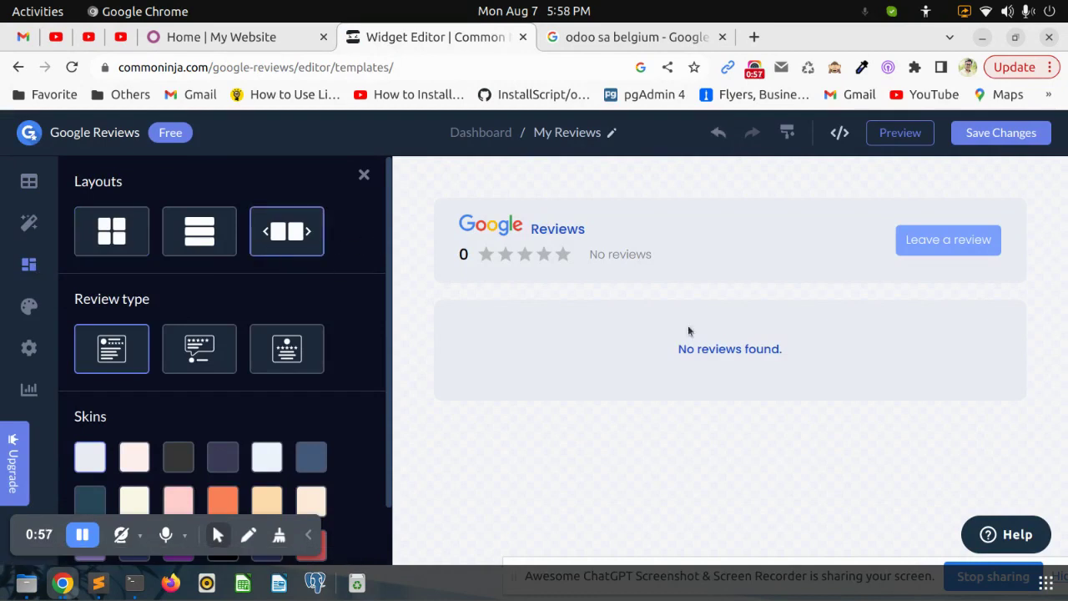
{"action": "scroll", "coordinate": [286, 348], "scroll_direction": "down", "scroll_amount": 2}
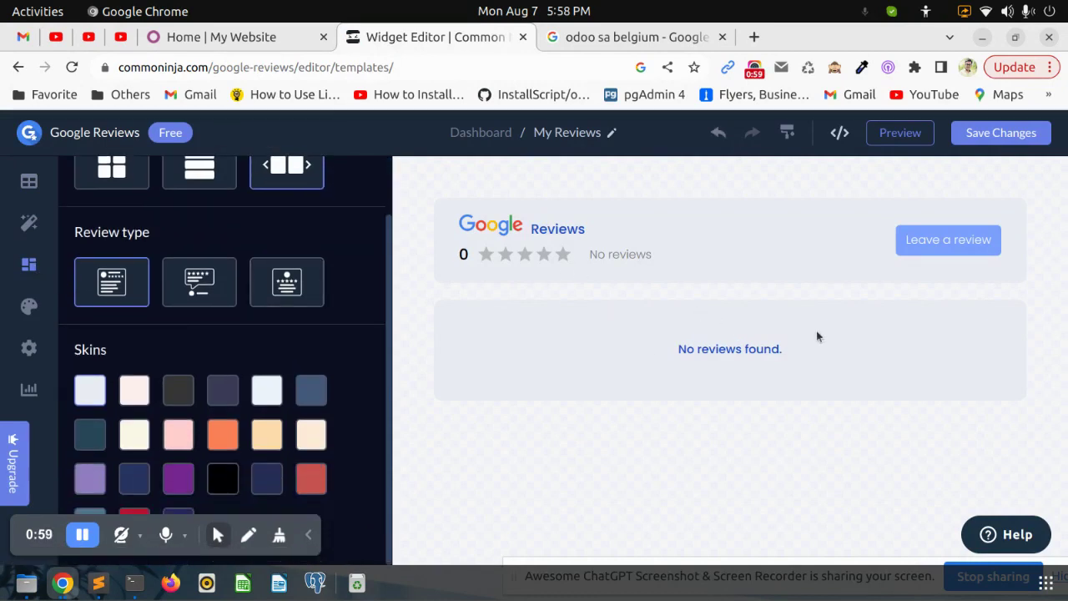
{"action": "left_click", "coordinate": [199, 288]}
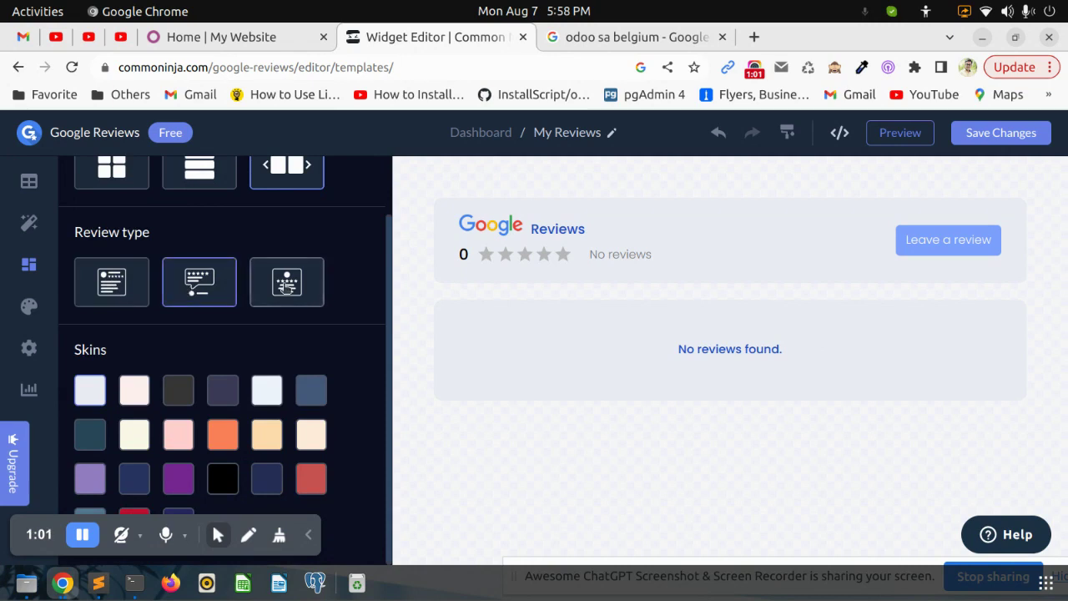
{"action": "left_click", "coordinate": [111, 288]}
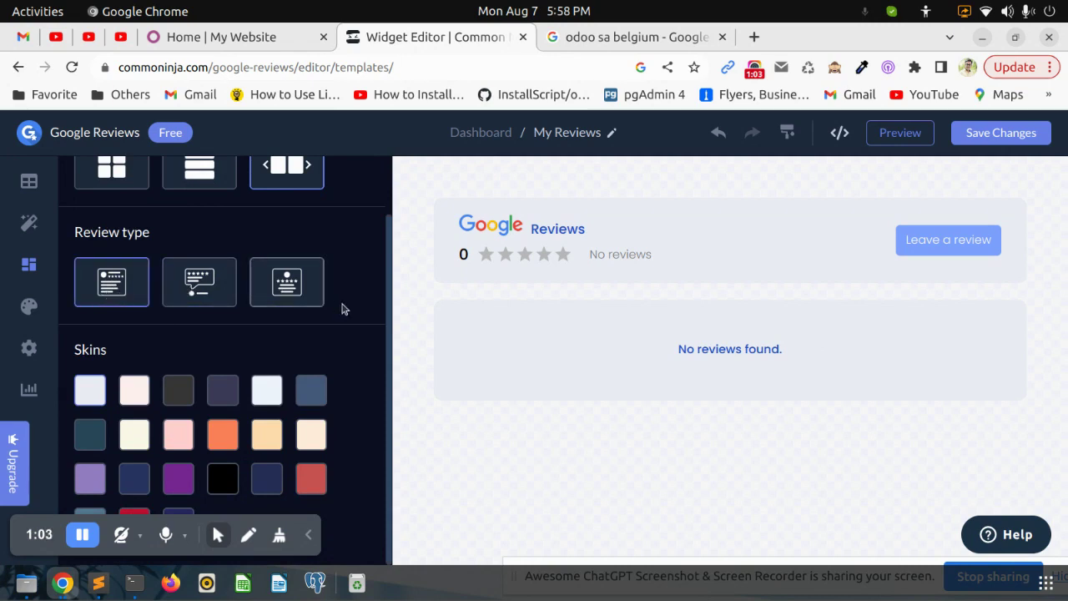
{"action": "left_click", "coordinate": [286, 291]}
{"action": "scroll", "coordinate": [315, 401], "scroll_direction": "up", "scroll_amount": 2}
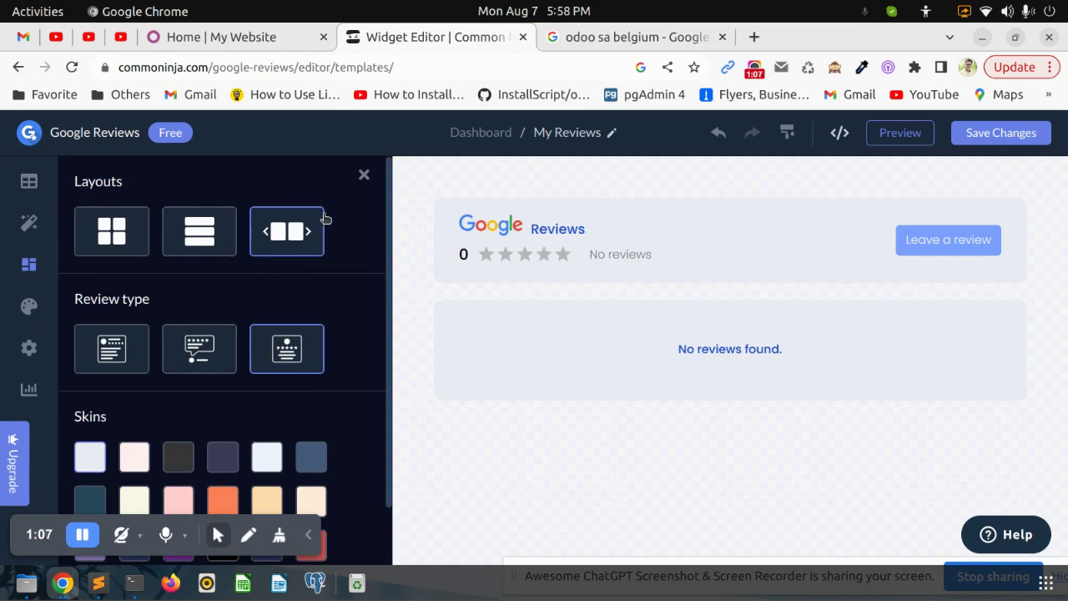
{"action": "left_click", "coordinate": [365, 175]}
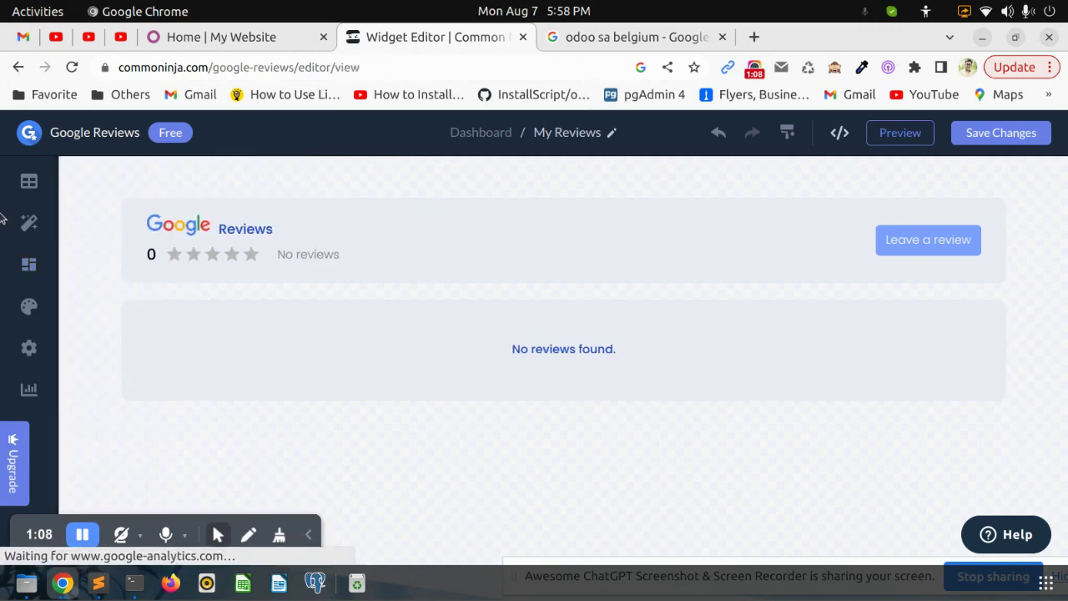
{"action": "left_click", "coordinate": [31, 183]}
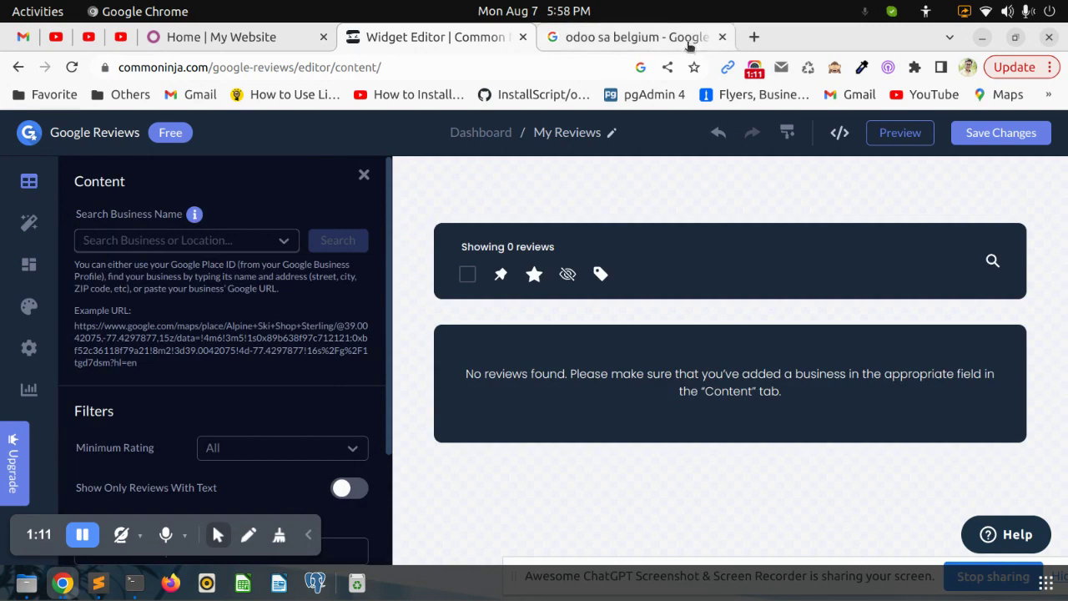
Copy the 'Odoo Antwerp' business name from Google's place panel, then return to the widget editor.
{"action": "left_click", "coordinate": [686, 43]}
{"action": "scroll", "coordinate": [67, 333], "scroll_direction": "up", "scroll_amount": 5}
{"action": "left_click", "coordinate": [4, 317]}
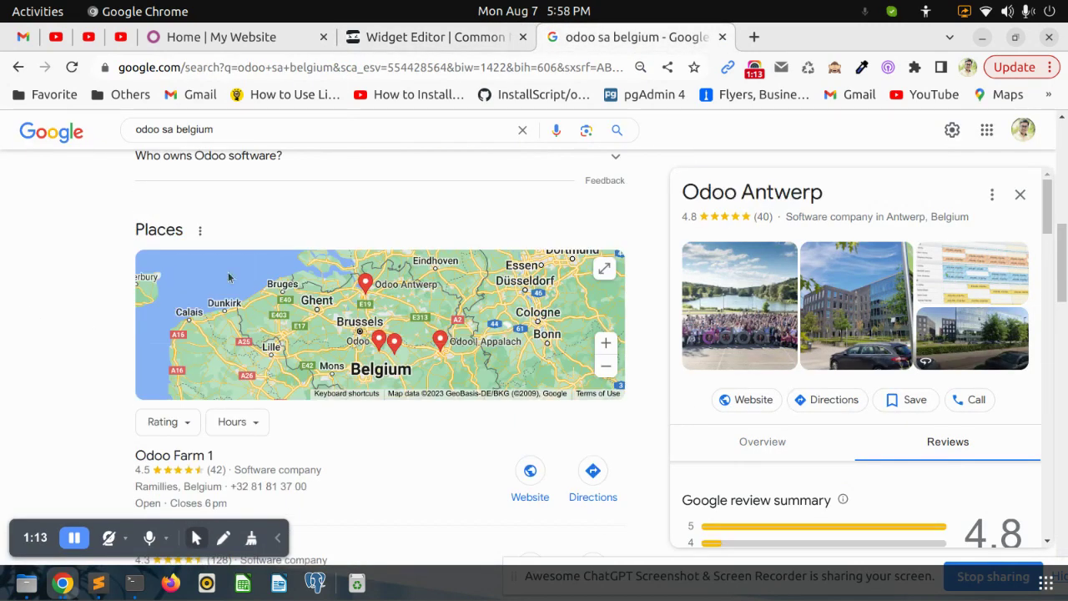
{"action": "left_click_drag", "start_coordinate": [817, 203], "coordinate": [681, 185]}
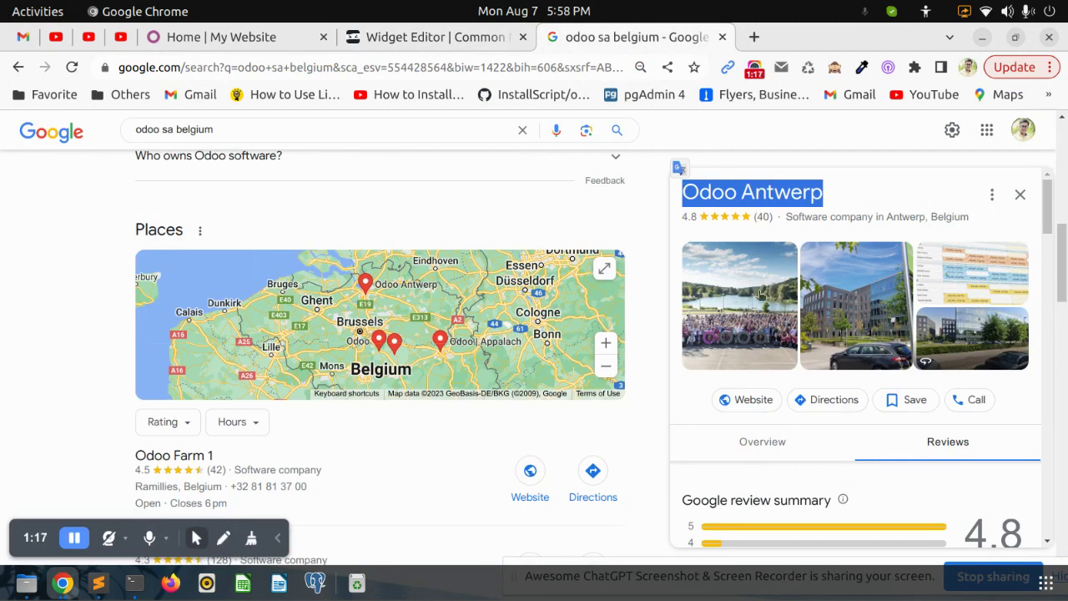
{"action": "left_click", "coordinate": [409, 38]}
Search 'Odoo Antwerp' and link the Berchemstadionstraat location to import its reviews.
{"action": "left_click", "coordinate": [160, 237]}
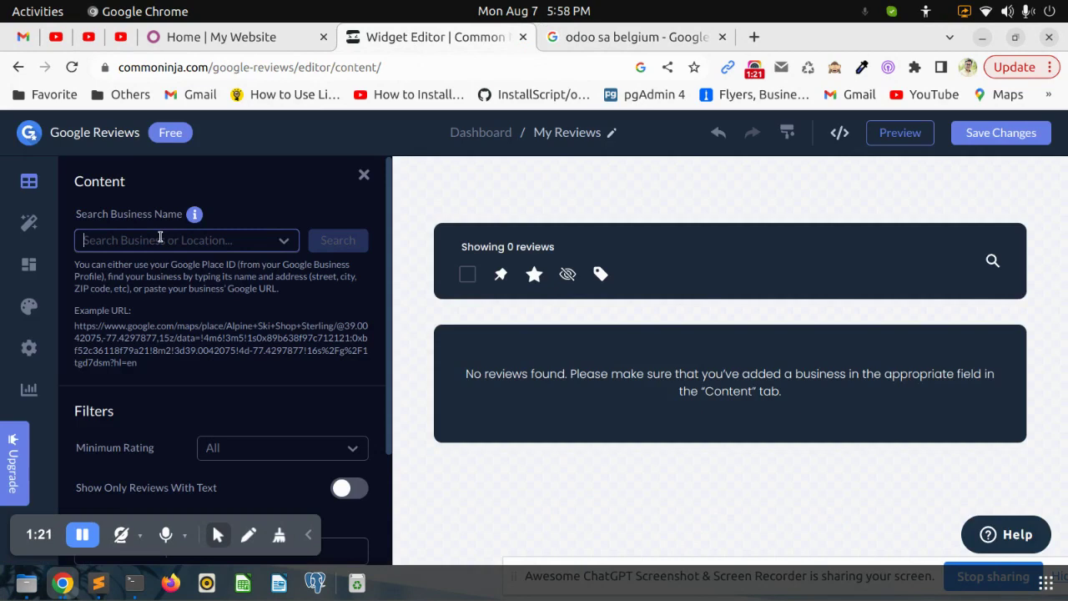
{"action": "type", "text": "Odoo Antwerp"}
{"action": "left_click", "coordinate": [354, 245]}
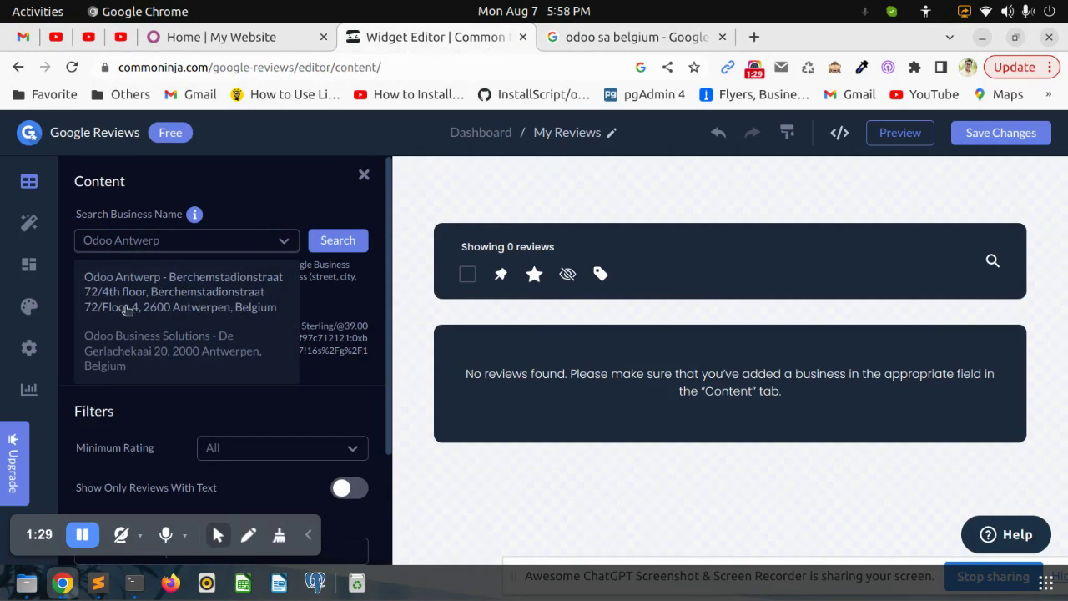
{"action": "left_click", "coordinate": [279, 284]}
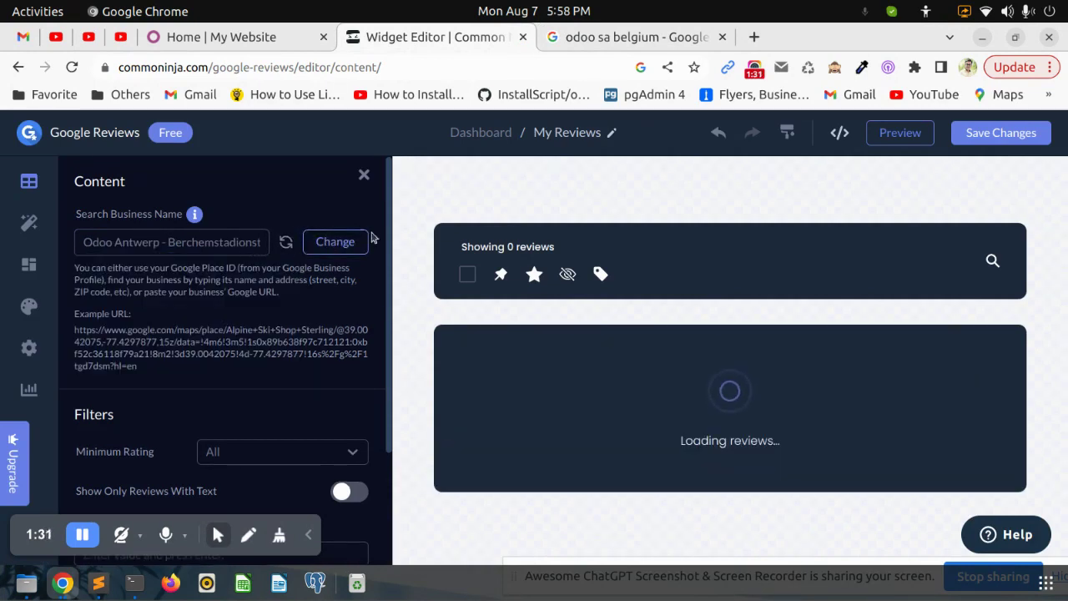
{"action": "scroll", "coordinate": [620, 431], "scroll_direction": "down", "scroll_amount": 5}
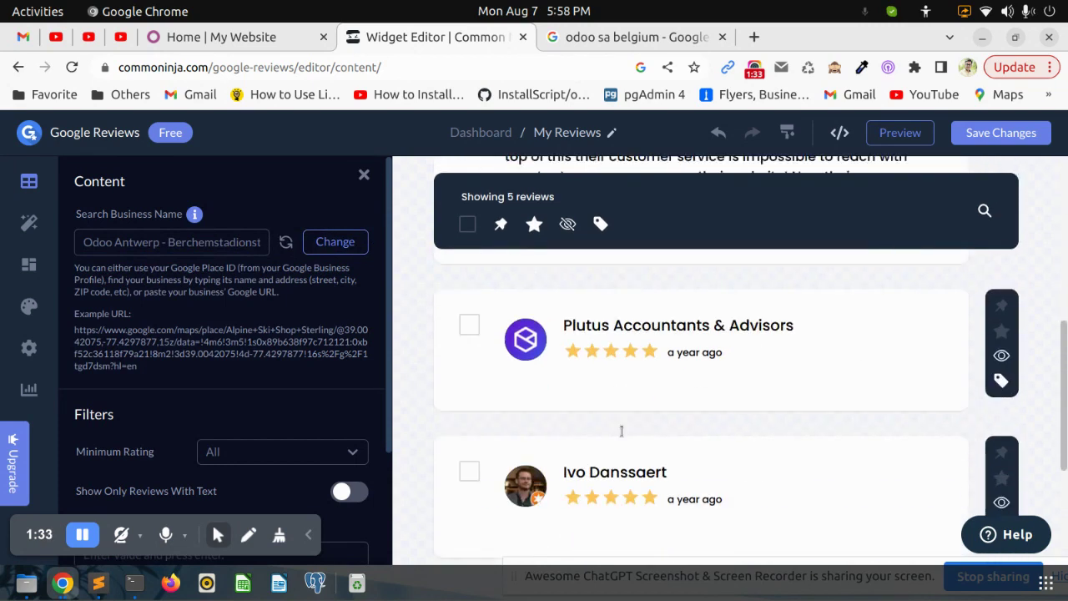
{"action": "scroll", "coordinate": [620, 431], "scroll_direction": "up", "scroll_amount": 5}
{"action": "scroll", "coordinate": [738, 397], "scroll_direction": "down", "scroll_amount": 5}
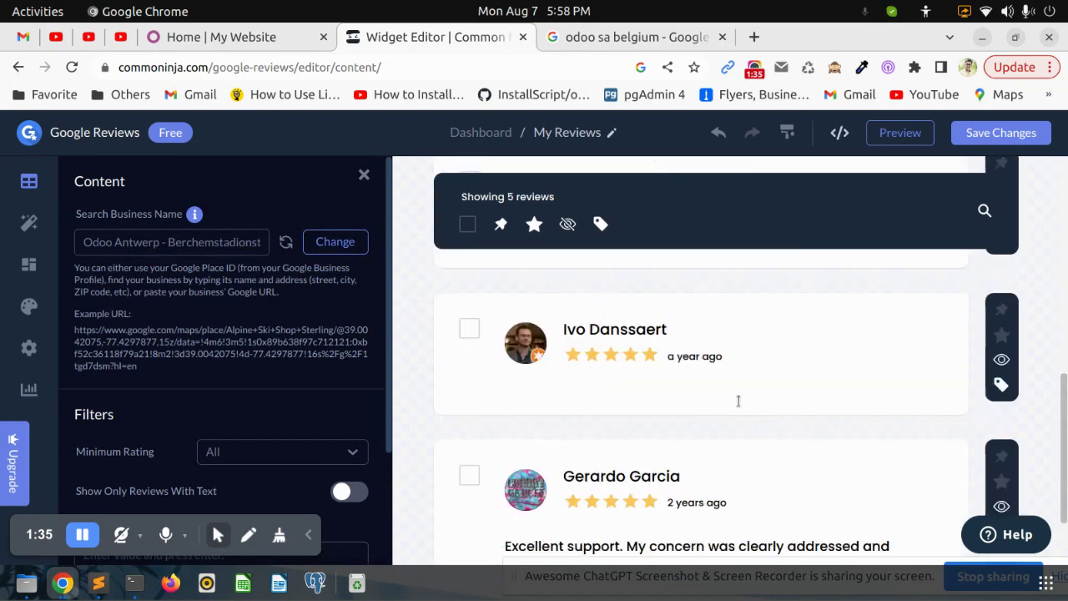
{"action": "scroll", "coordinate": [736, 396], "scroll_direction": "up", "scroll_amount": 5}
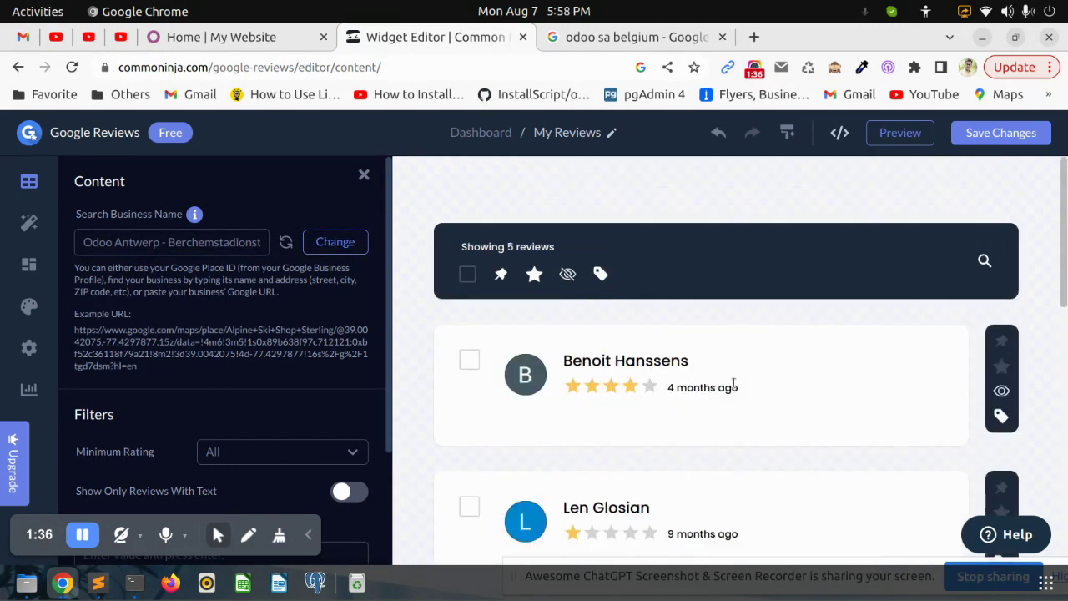
Reapply the third review card style and check the Odoo Antwerp carousel preview.
{"action": "left_click", "coordinate": [28, 264]}
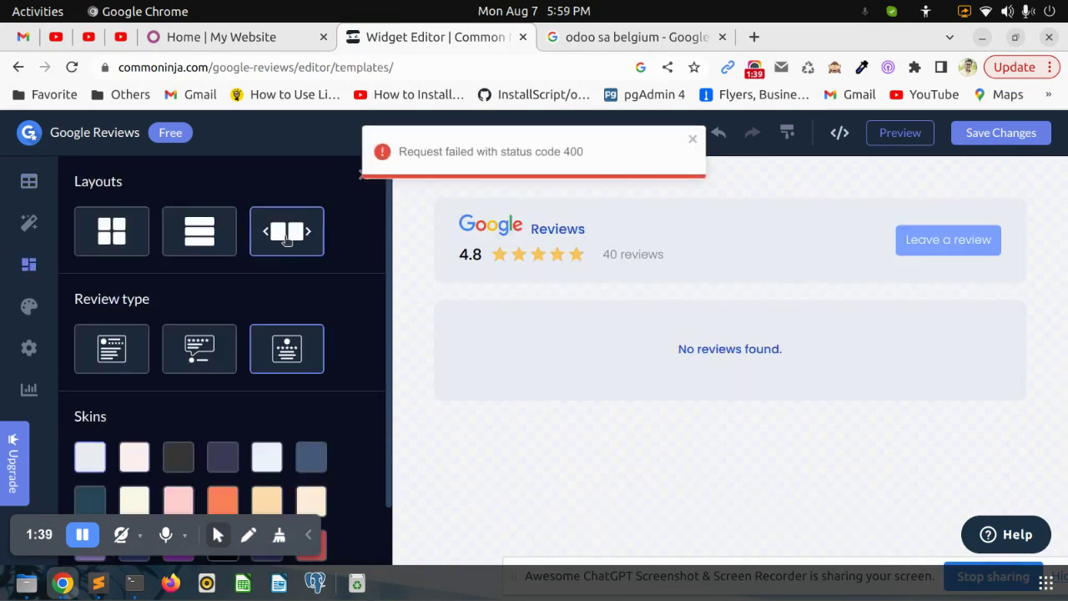
{"action": "left_click", "coordinate": [691, 142]}
{"action": "left_click", "coordinate": [112, 353]}
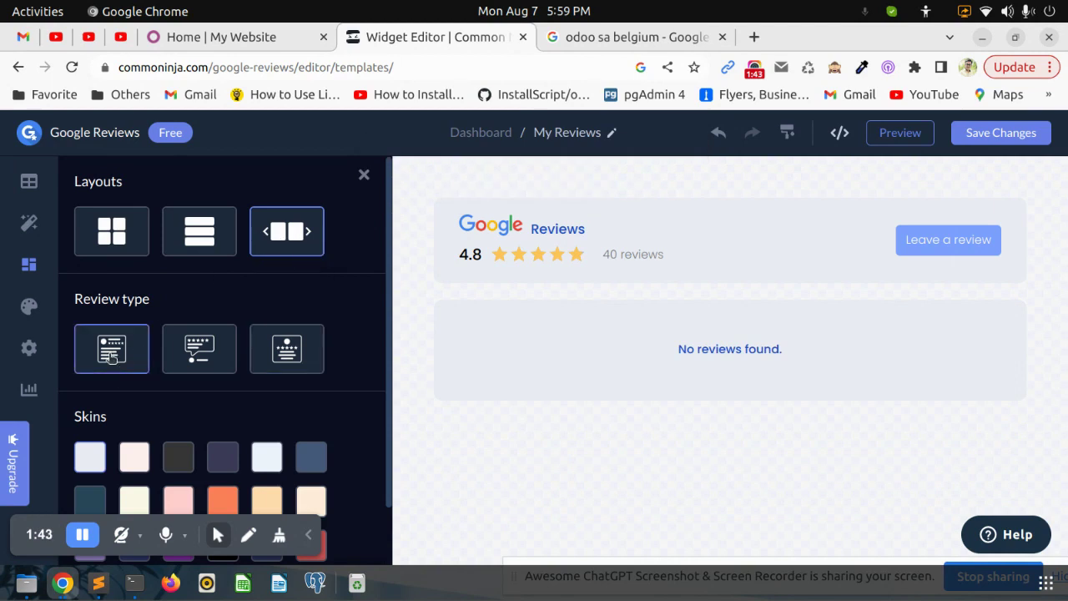
{"action": "left_click", "coordinate": [284, 350]}
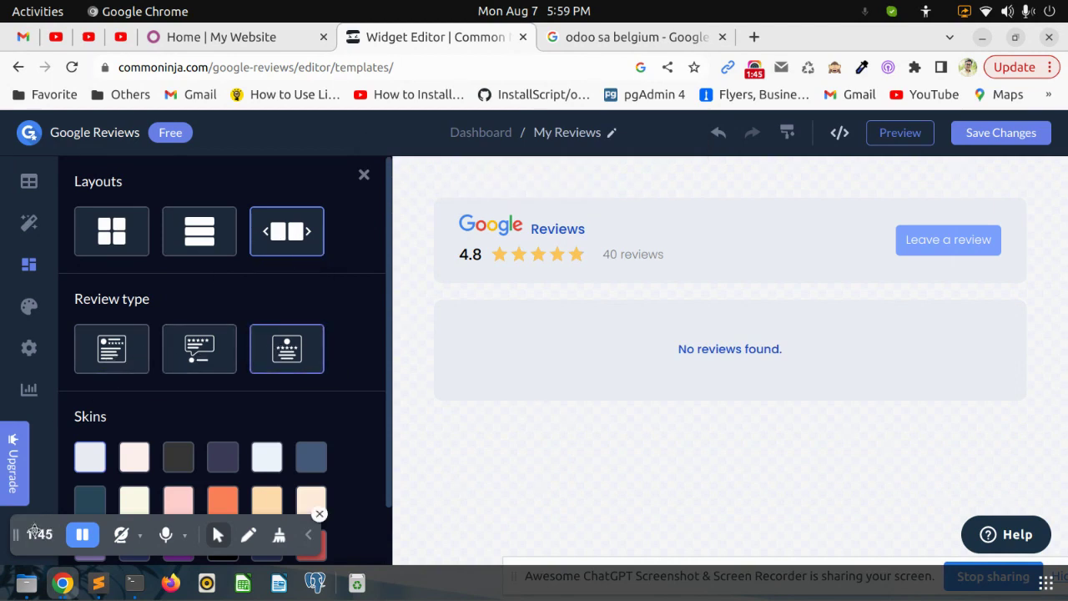
{"action": "left_click", "coordinate": [25, 186]}
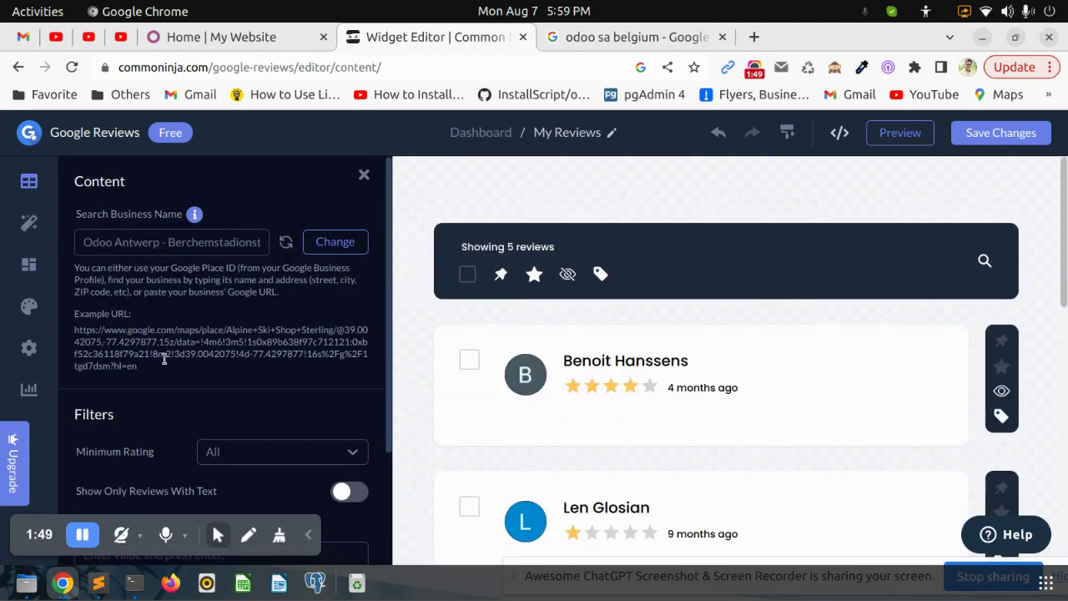
{"action": "left_click", "coordinate": [29, 263]}
{"action": "scroll", "coordinate": [250, 376], "scroll_direction": "down", "scroll_amount": 1}
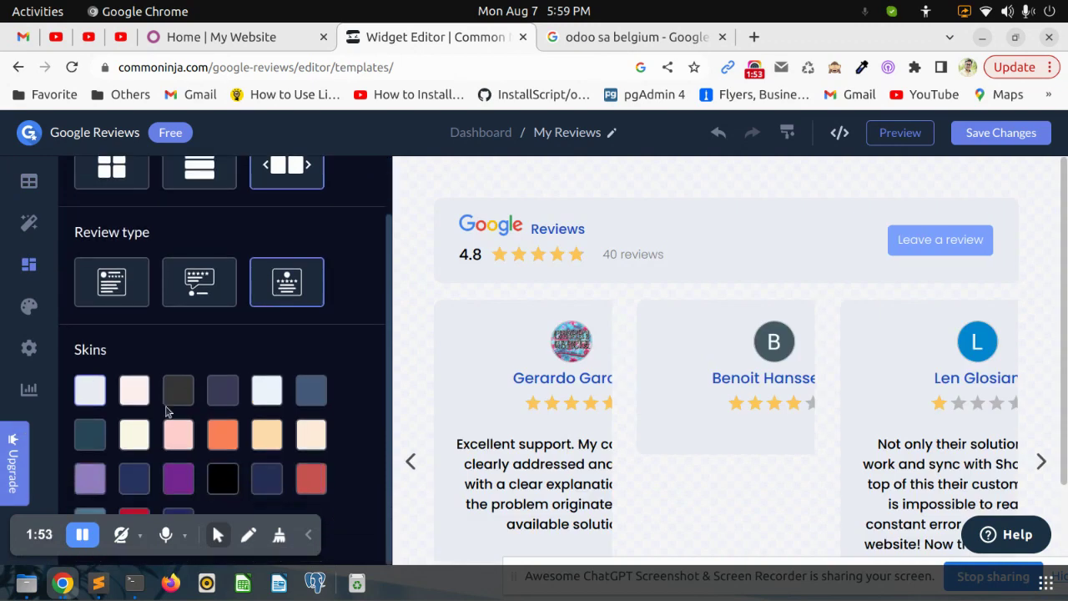
{"action": "scroll", "coordinate": [233, 267], "scroll_direction": "up", "scroll_amount": 1}
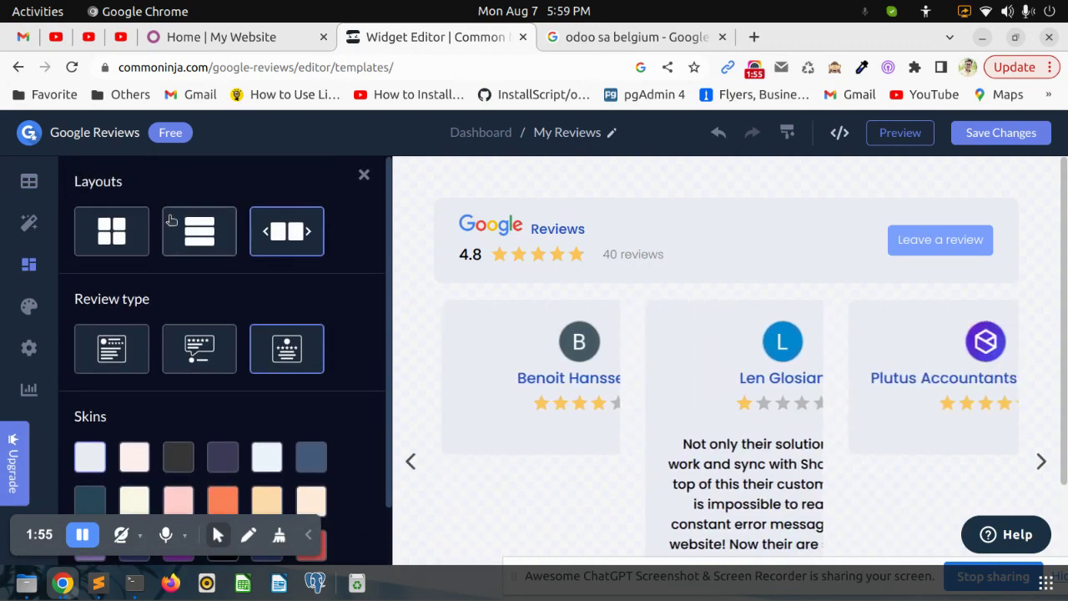
Preview the carousel, advance it one card, close the preview and save.
{"action": "left_click", "coordinate": [364, 172]}
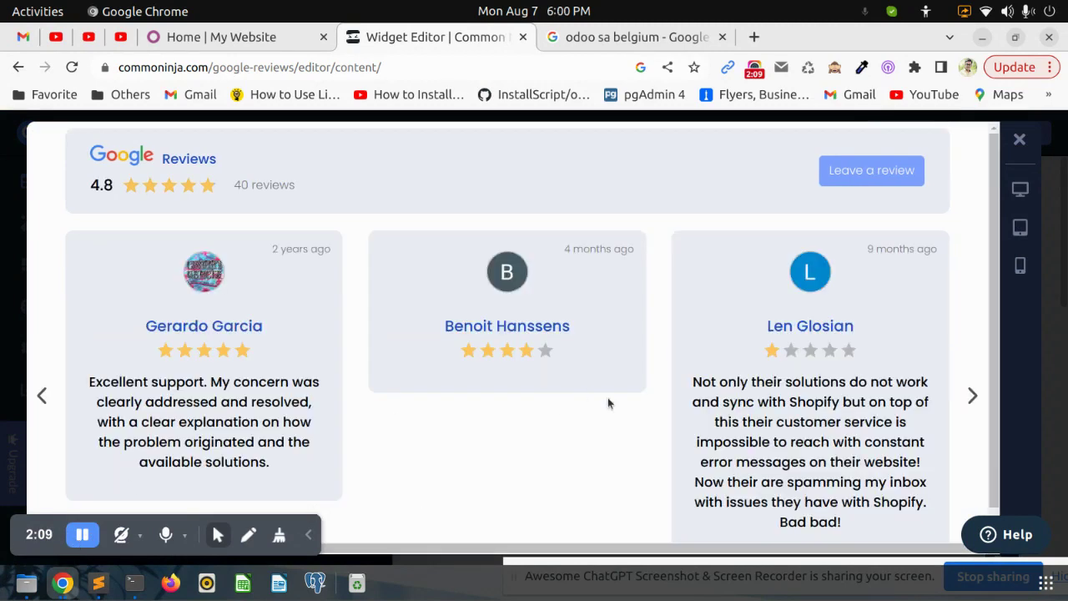
{"action": "left_click", "coordinate": [972, 396]}
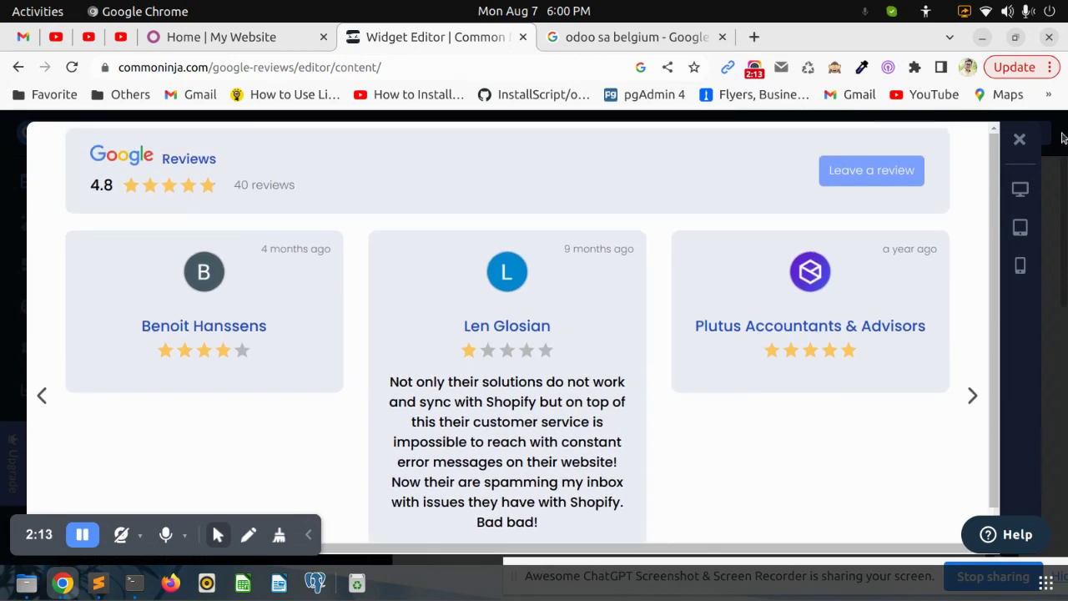
{"action": "left_click", "coordinate": [1019, 139]}
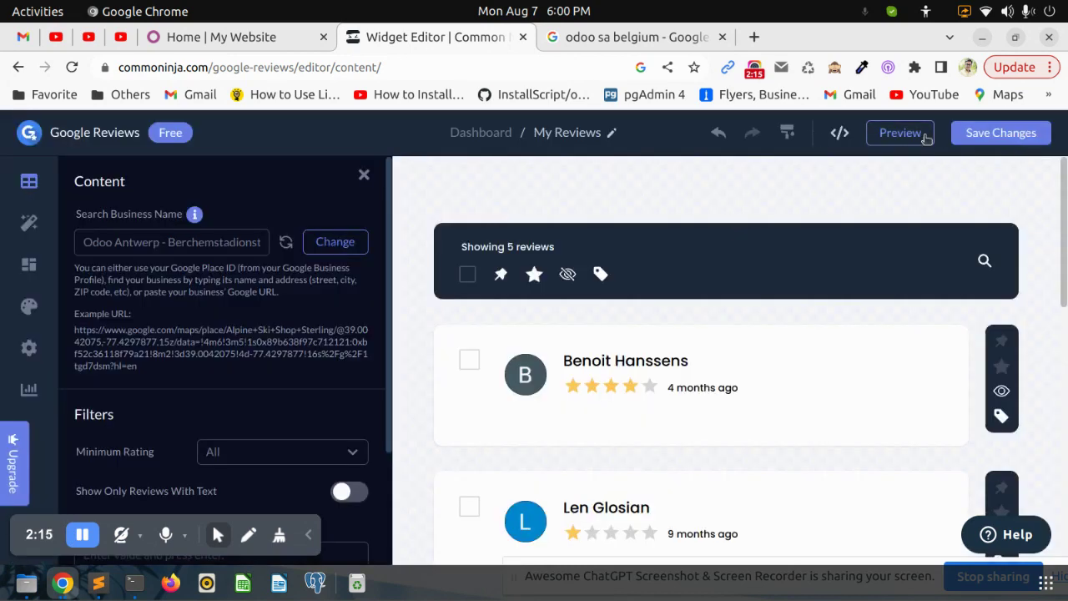
{"action": "left_click", "coordinate": [977, 142]}
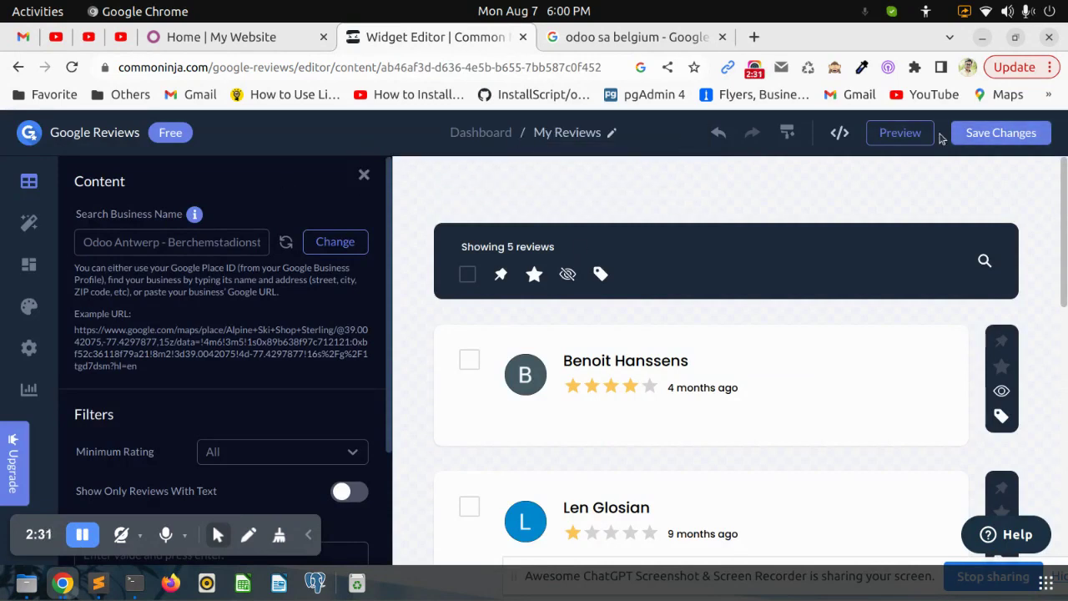
Copy the widget's Add to Website embed code.
{"action": "left_click", "coordinate": [839, 133]}
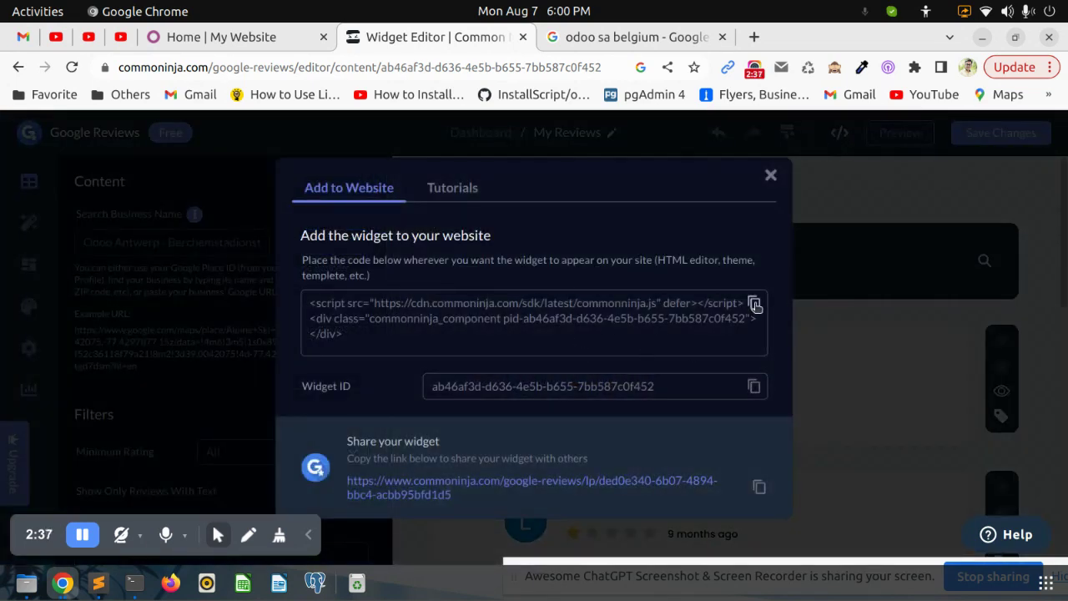
{"action": "left_click", "coordinate": [752, 304]}
Open the Odoo homepage in the website editor, dismissing the client error.
{"action": "left_click", "coordinate": [260, 39]}
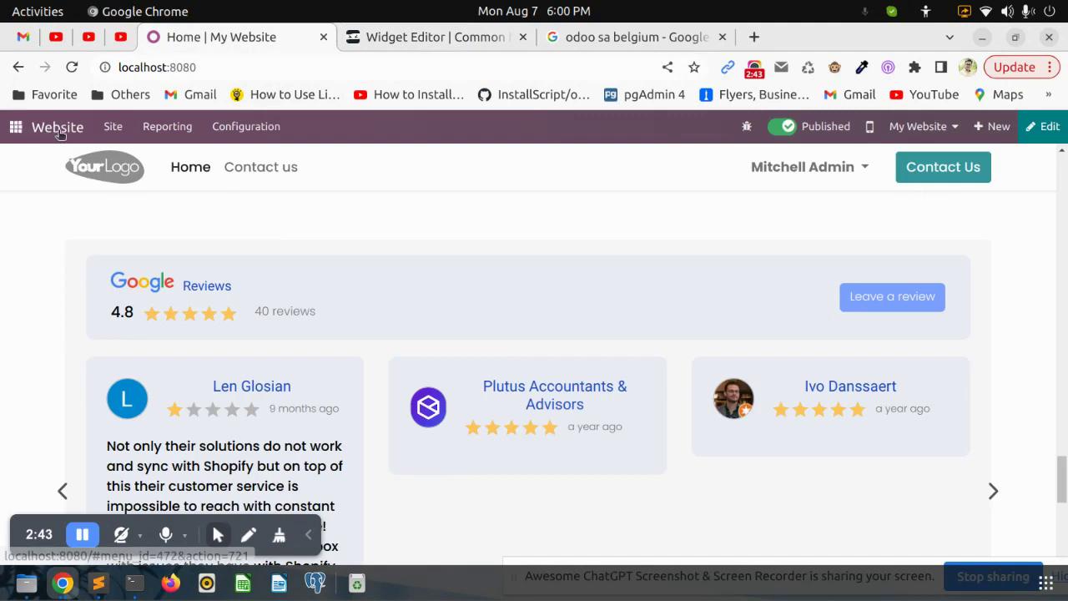
{"action": "left_click", "coordinate": [1049, 127]}
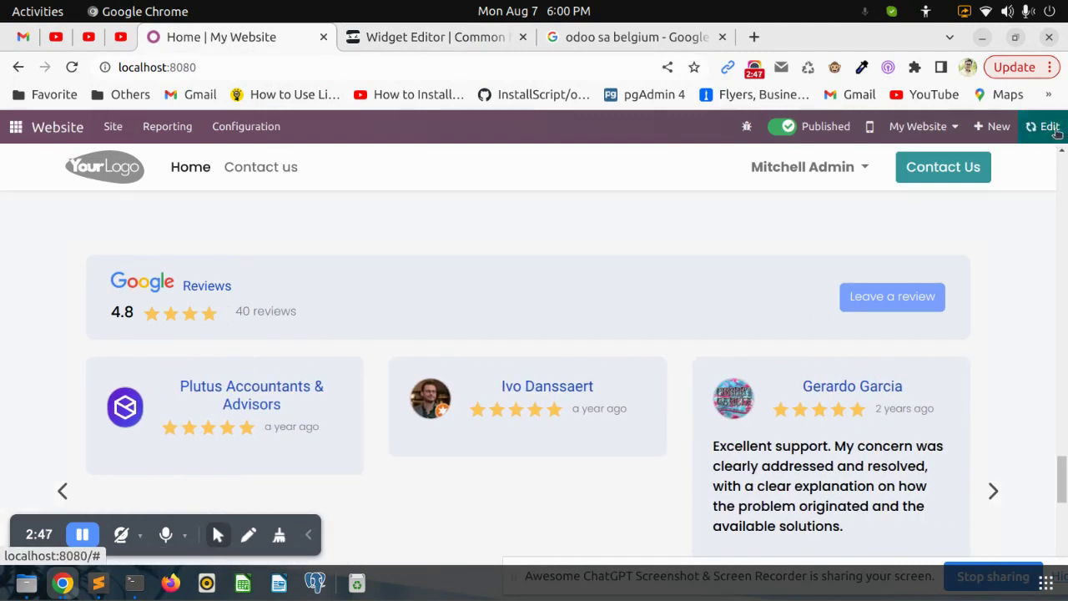
{"action": "left_click", "coordinate": [153, 337]}
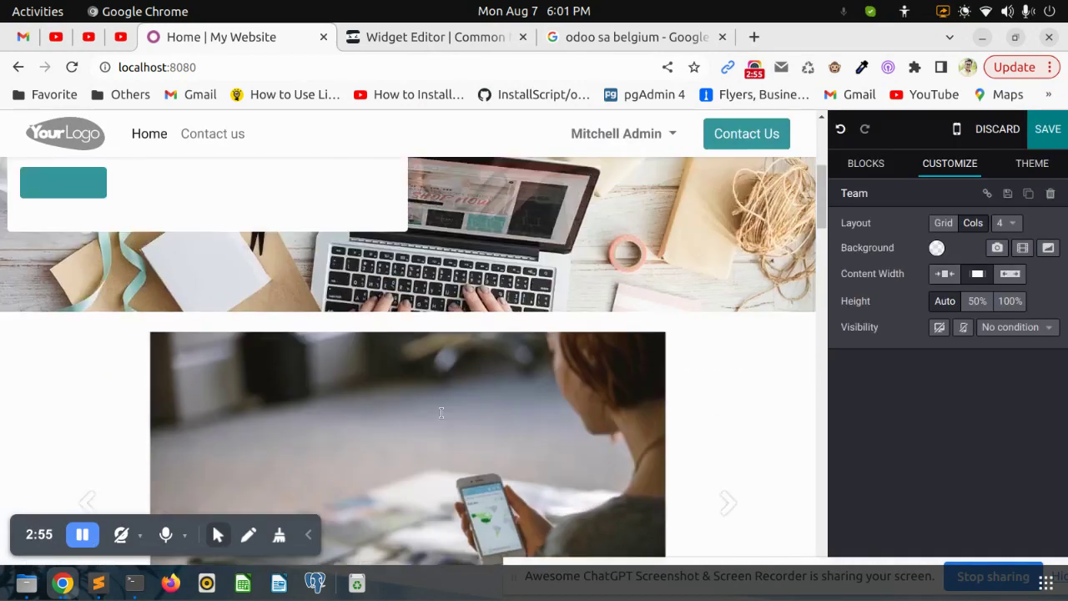
Drop an Embed Code block between the team section and the footer.
{"action": "left_click", "coordinate": [865, 164]}
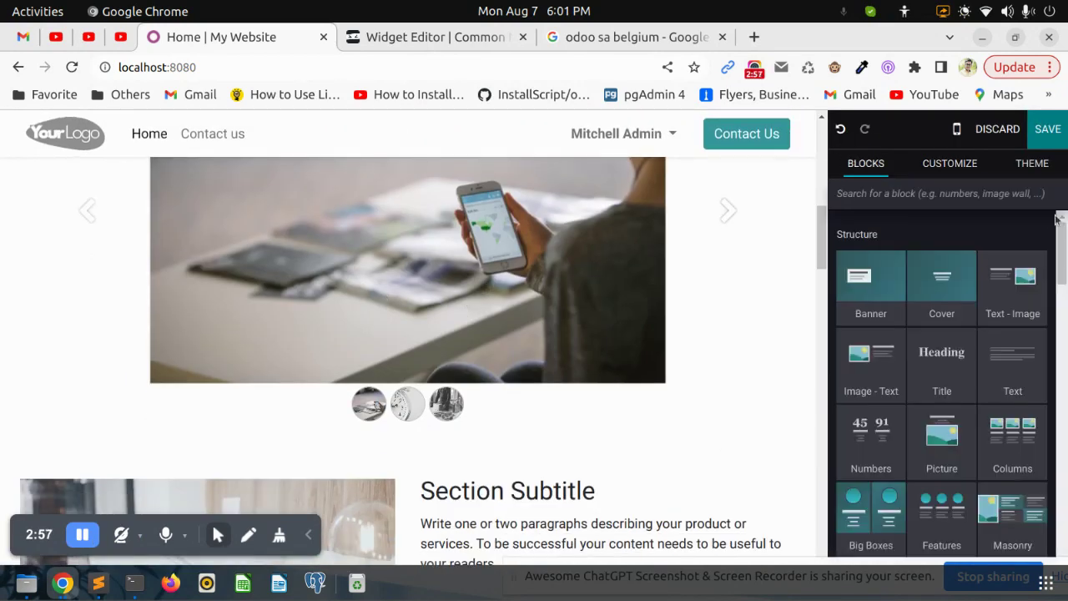
{"action": "scroll", "coordinate": [1001, 367], "scroll_direction": "down", "scroll_amount": 6}
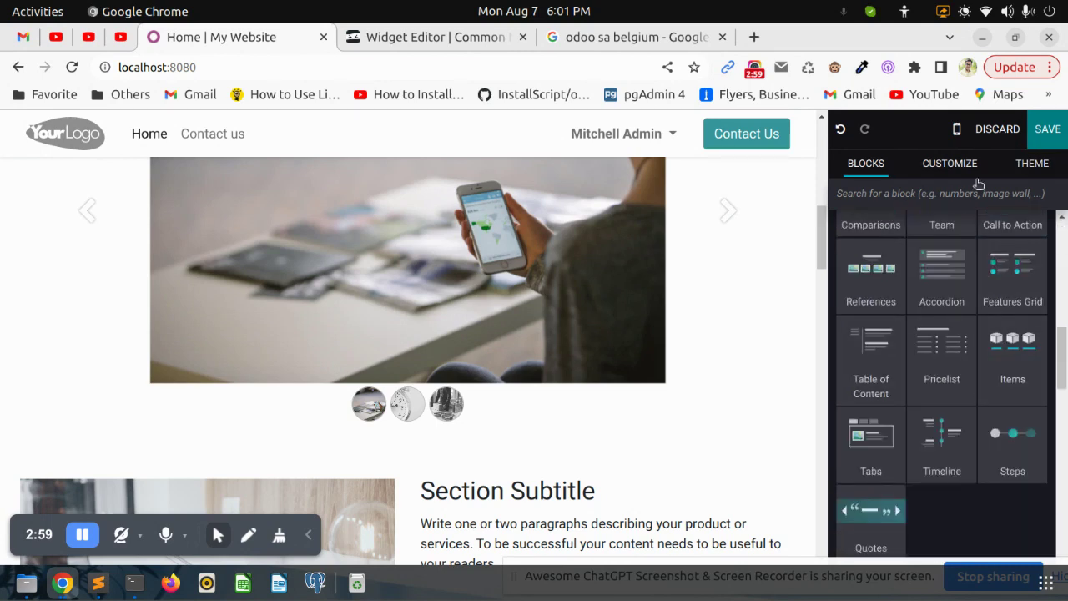
{"action": "scroll", "coordinate": [954, 369], "scroll_direction": "down", "scroll_amount": 5}
{"action": "scroll", "coordinate": [951, 371], "scroll_direction": "down", "scroll_amount": 4}
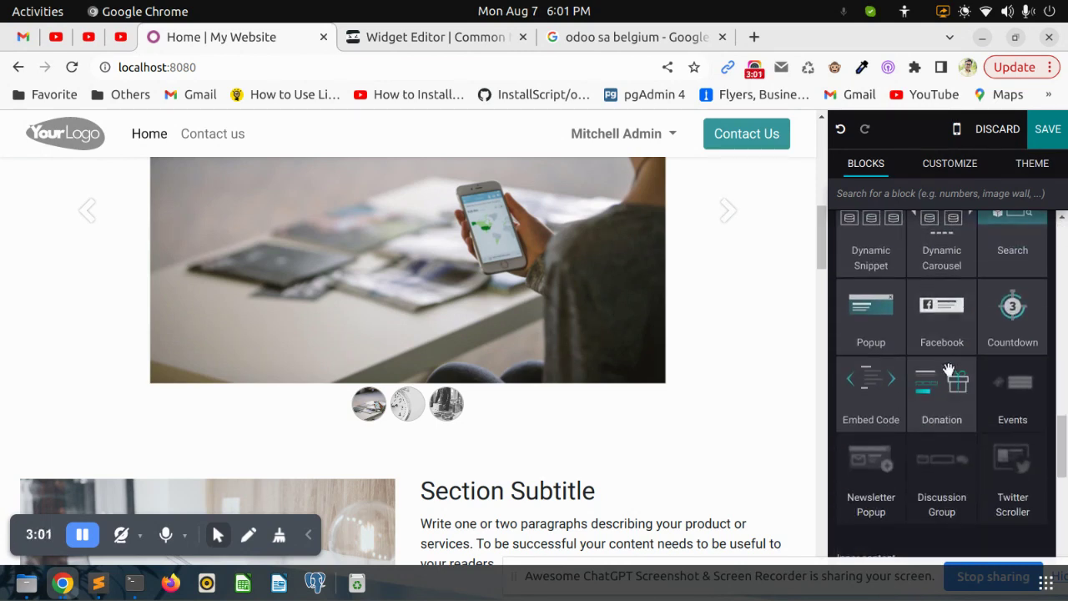
{"action": "scroll", "coordinate": [549, 348], "scroll_direction": "down", "scroll_amount": 2}
{"action": "scroll", "coordinate": [549, 347], "scroll_direction": "down", "scroll_amount": 5}
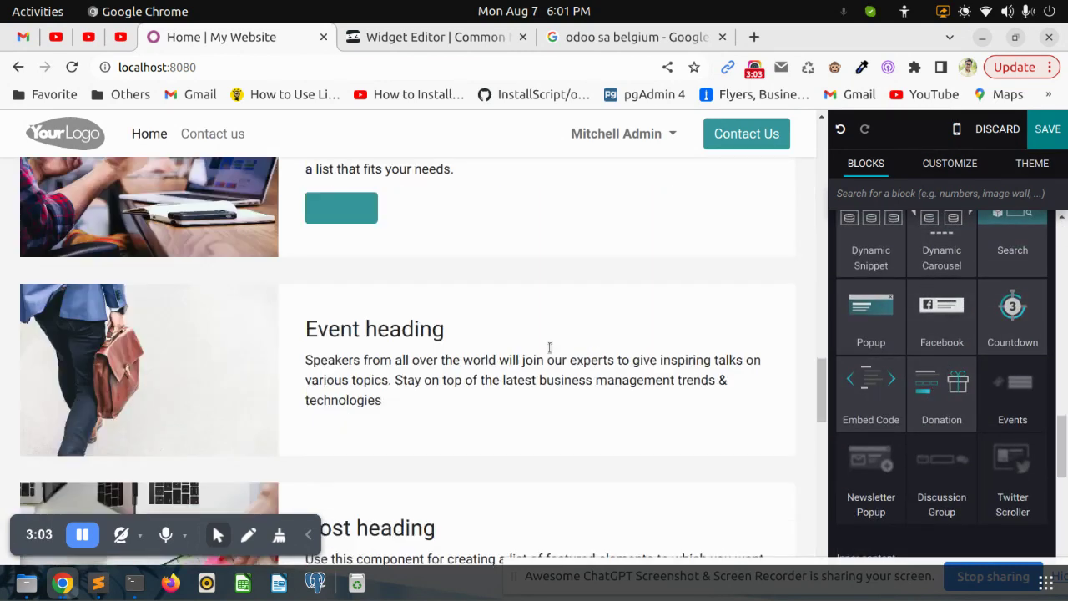
{"action": "scroll", "coordinate": [568, 362], "scroll_direction": "down", "scroll_amount": 3}
{"action": "scroll", "coordinate": [567, 362], "scroll_direction": "down", "scroll_amount": 6}
{"action": "scroll", "coordinate": [568, 362], "scroll_direction": "up", "scroll_amount": 1}
{"action": "scroll", "coordinate": [575, 362], "scroll_direction": "up", "scroll_amount": 1}
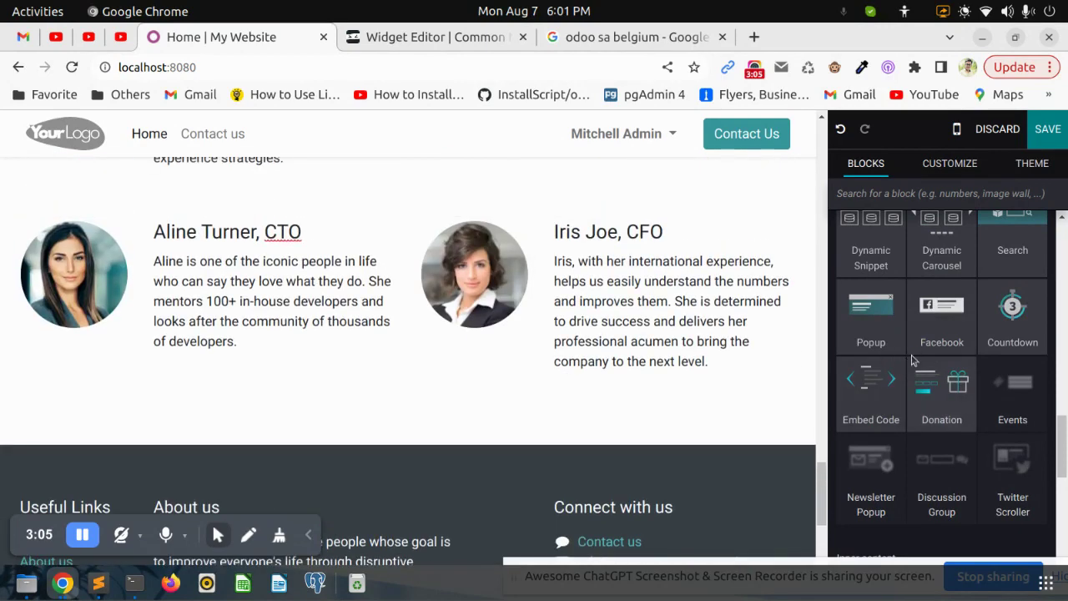
{"action": "left_click_drag", "start_coordinate": [865, 408], "coordinate": [488, 422]}
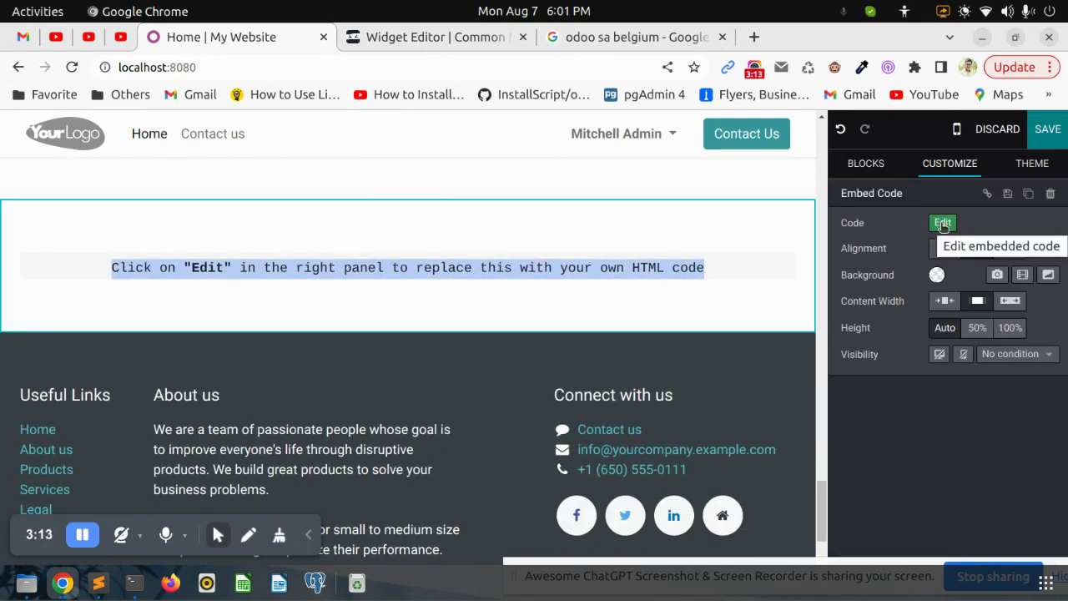
Replace the Embed Code placeholder with the copied Common Ninja widget code and save it.
{"action": "left_click", "coordinate": [943, 224]}
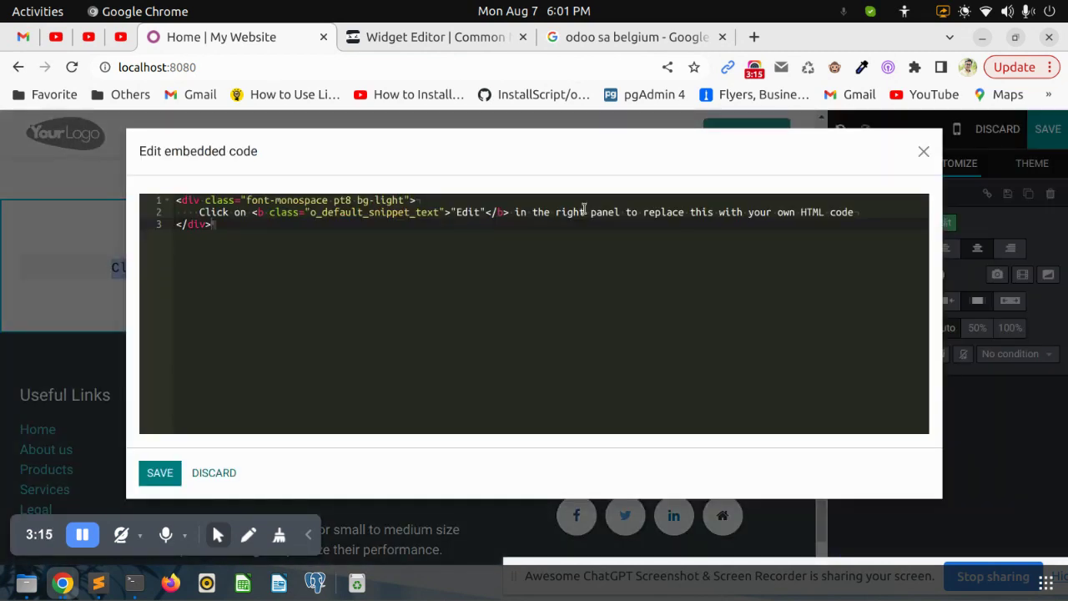
{"action": "key", "text": "shift+Home"}
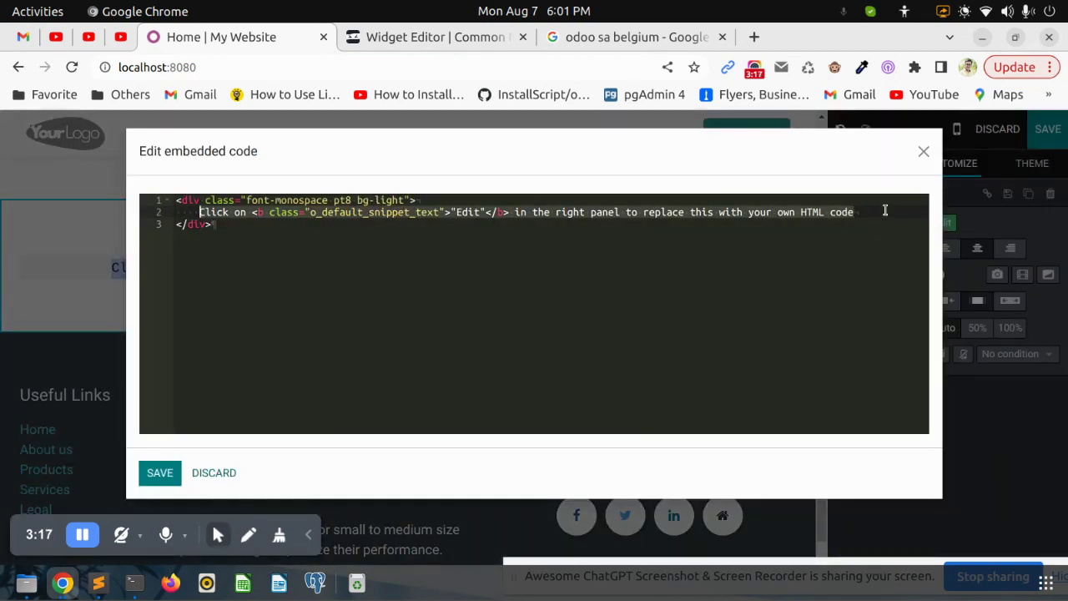
{"action": "key", "text": "ctrl+v"}
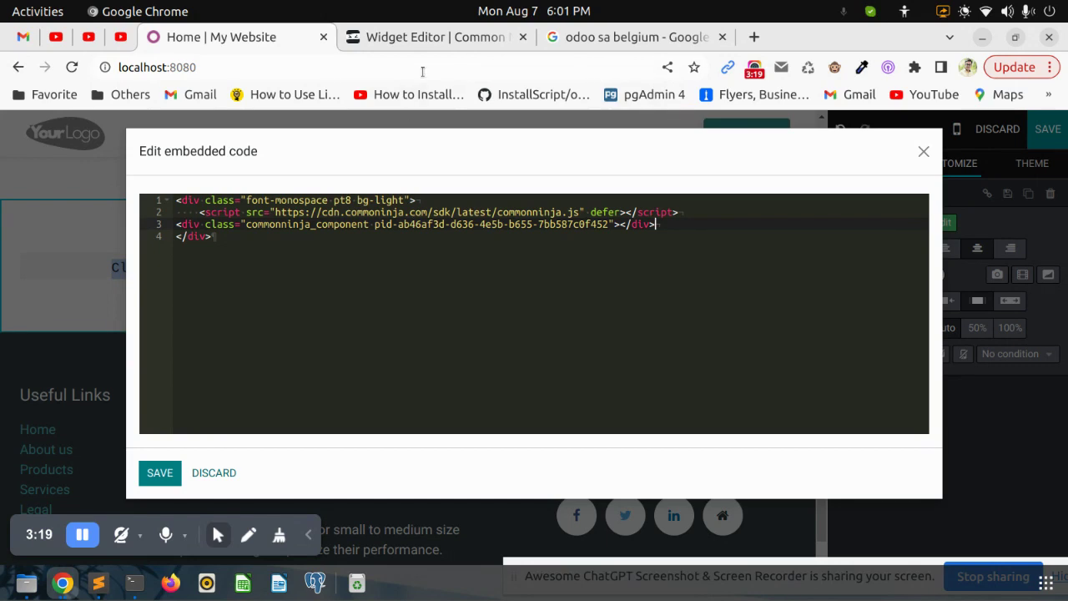
{"action": "left_click", "coordinate": [419, 36]}
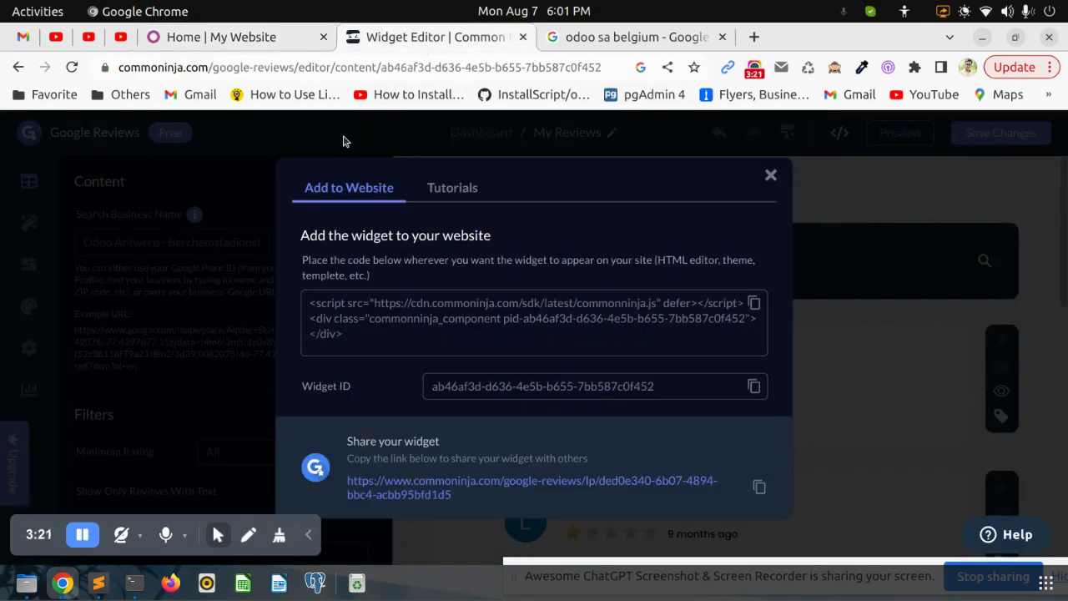
{"action": "left_click", "coordinate": [238, 39]}
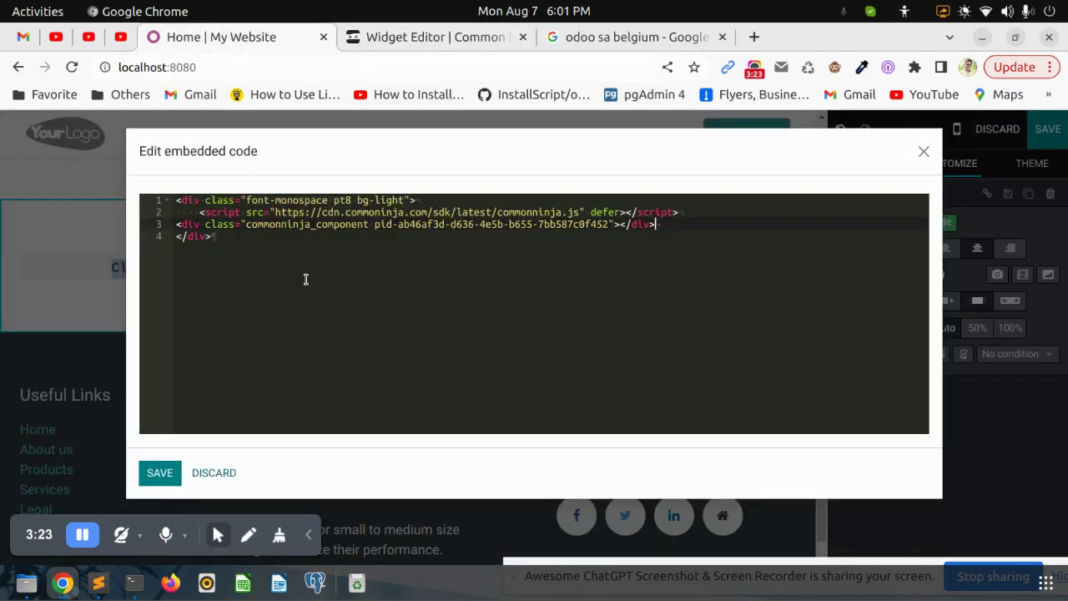
{"action": "left_click", "coordinate": [146, 476]}
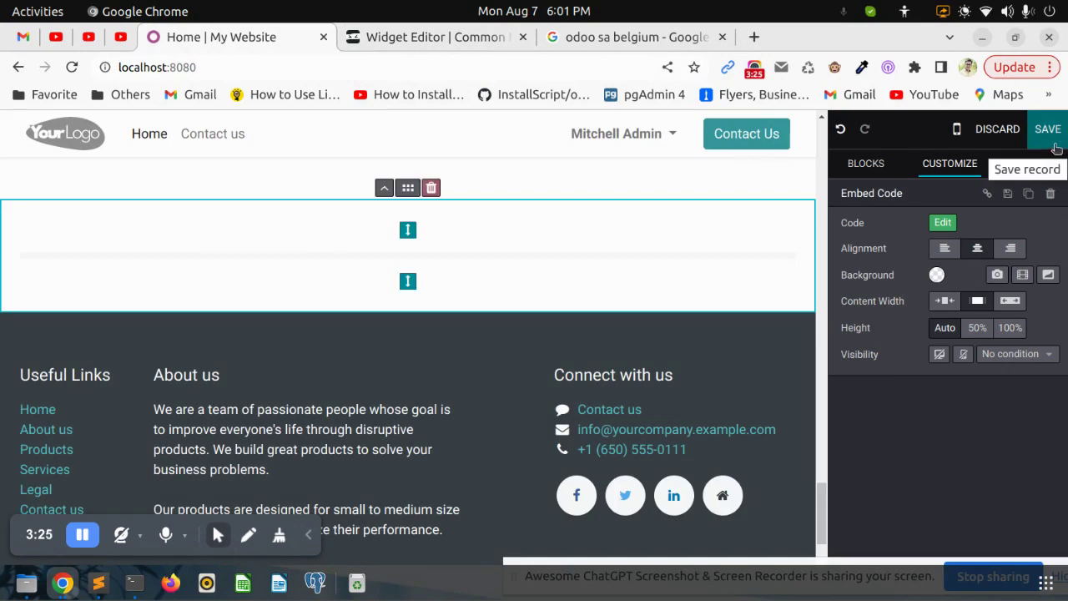
Save the homepage and check the live Odoo Antwerp reviews carousel, advancing it one card.
{"action": "left_click", "coordinate": [1054, 140]}
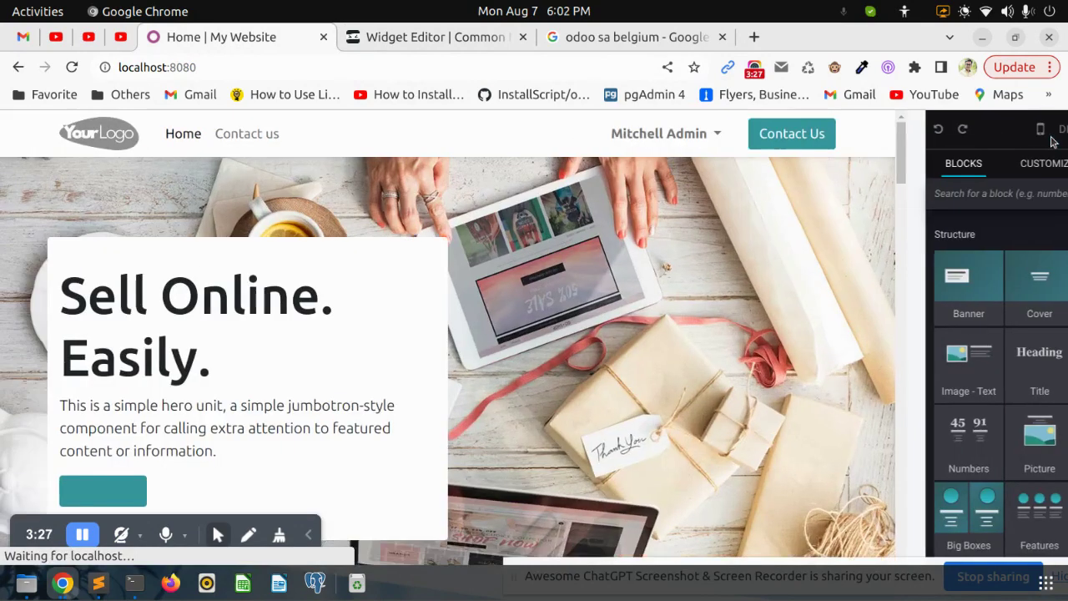
{"action": "scroll", "coordinate": [1066, 420], "scroll_direction": "down", "scroll_amount": 10}
{"action": "scroll", "coordinate": [1066, 420], "scroll_direction": "down", "scroll_amount": 10}
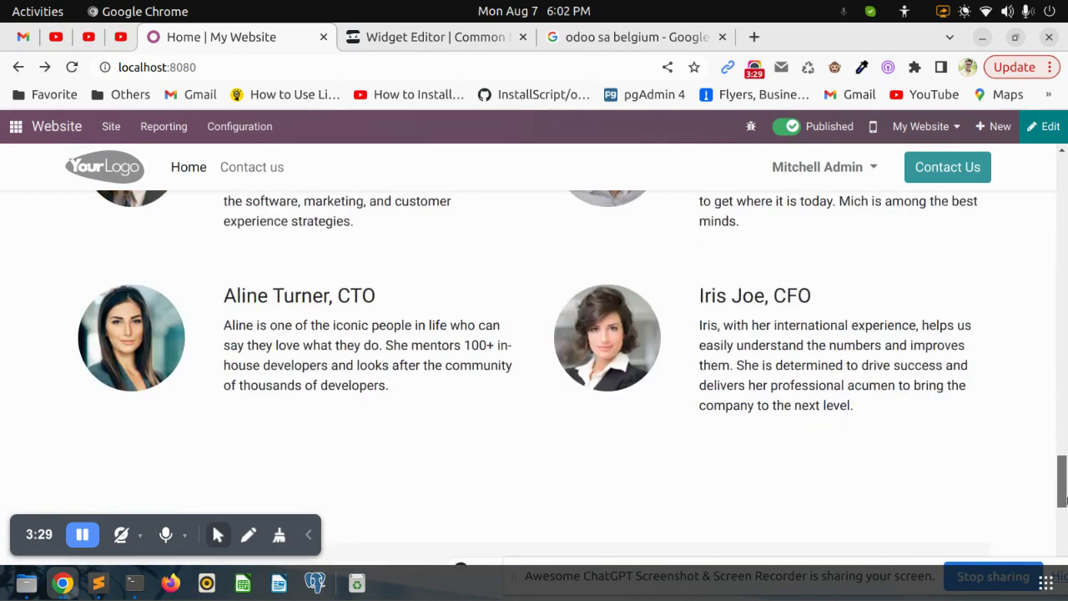
{"action": "scroll", "coordinate": [1066, 420], "scroll_direction": "down", "scroll_amount": 5}
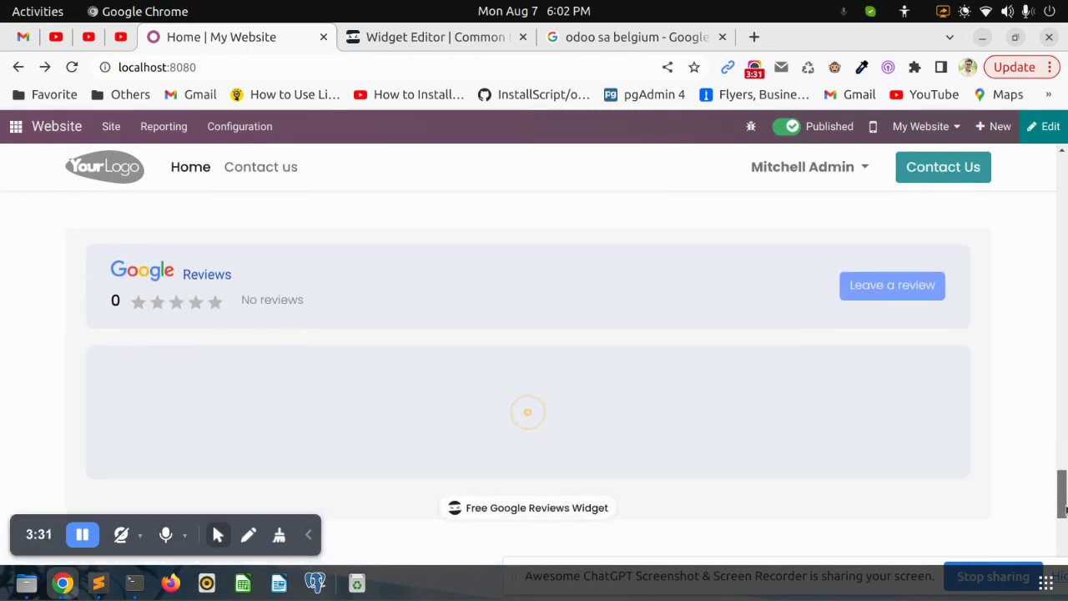
{"action": "scroll", "coordinate": [359, 359], "scroll_direction": "down", "scroll_amount": 2}
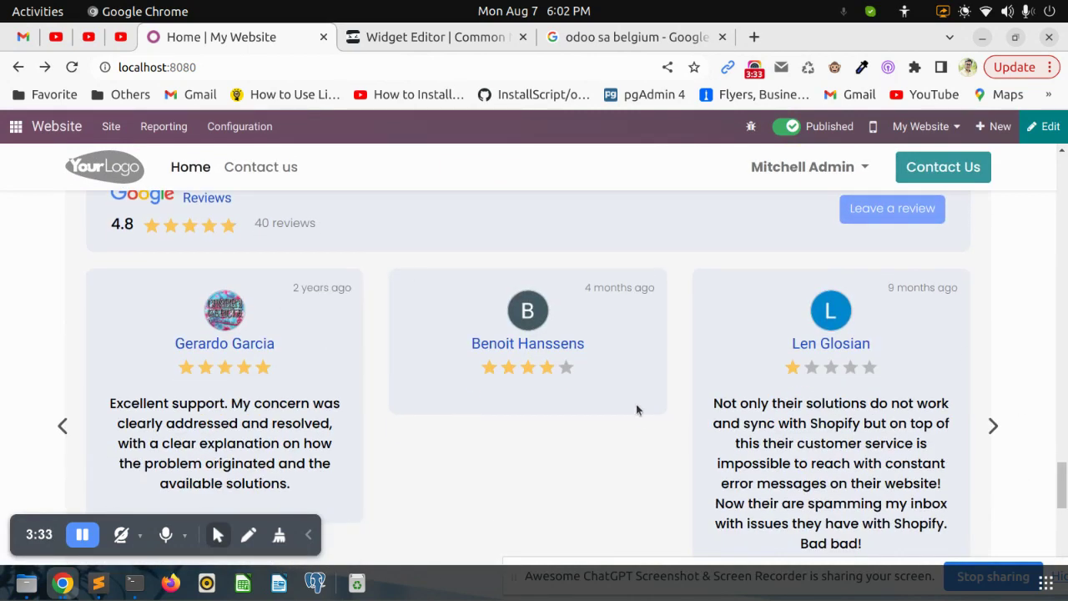
{"action": "scroll", "coordinate": [637, 409], "scroll_direction": "down", "scroll_amount": 2}
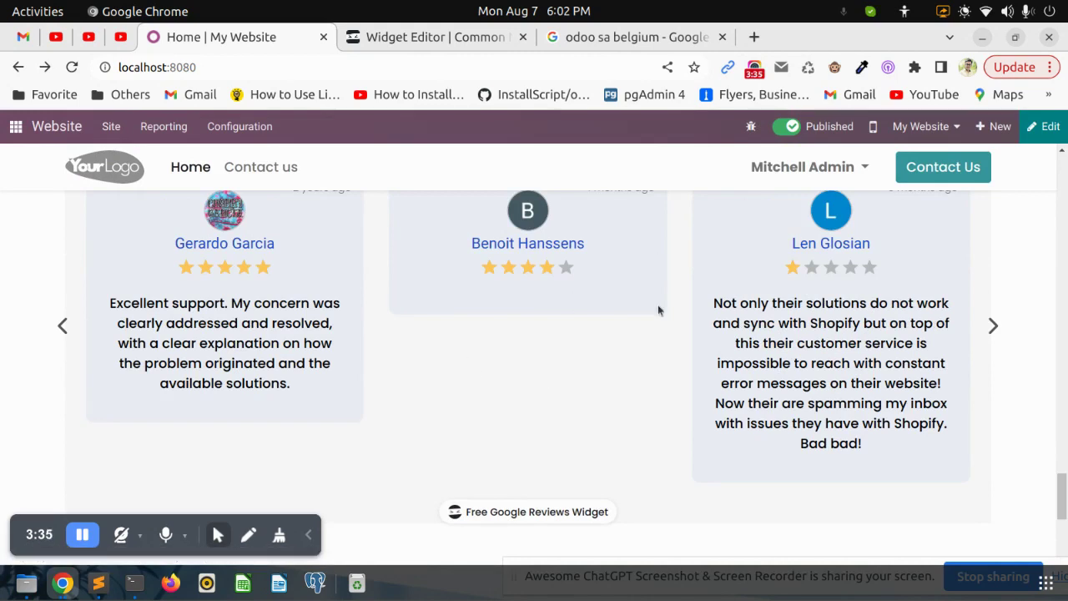
{"action": "left_click", "coordinate": [993, 326]}
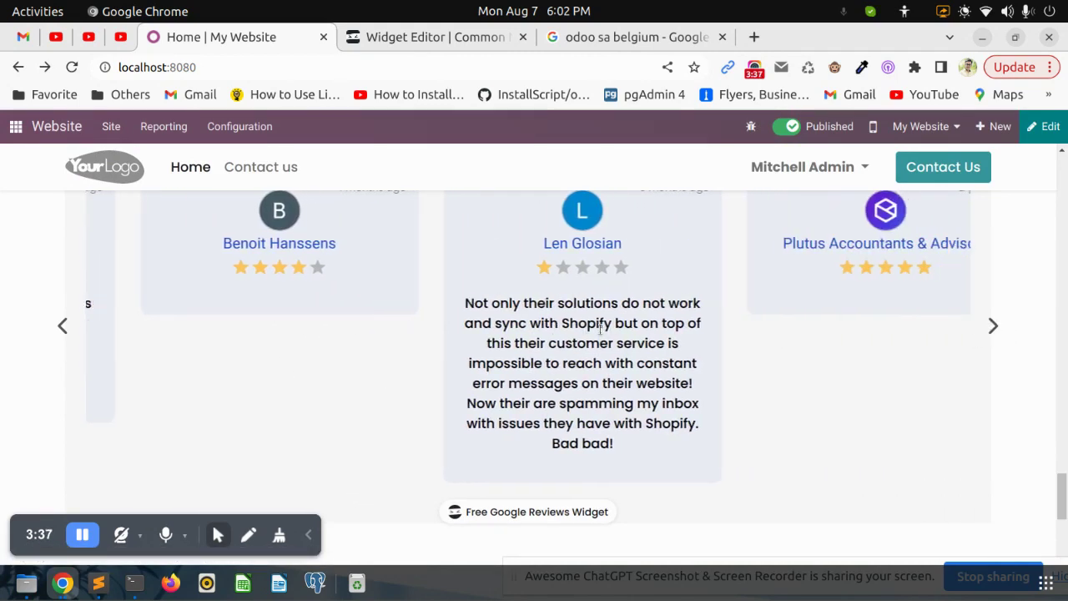
{"action": "scroll", "coordinate": [263, 318], "scroll_direction": "up", "scroll_amount": 3}
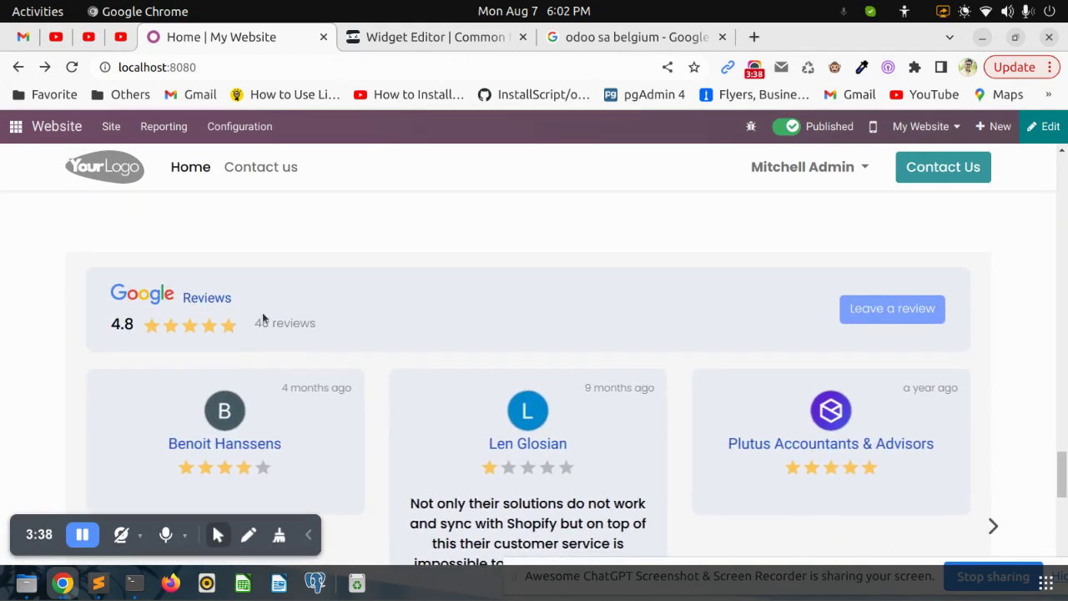
{"action": "left_click", "coordinate": [921, 315]}
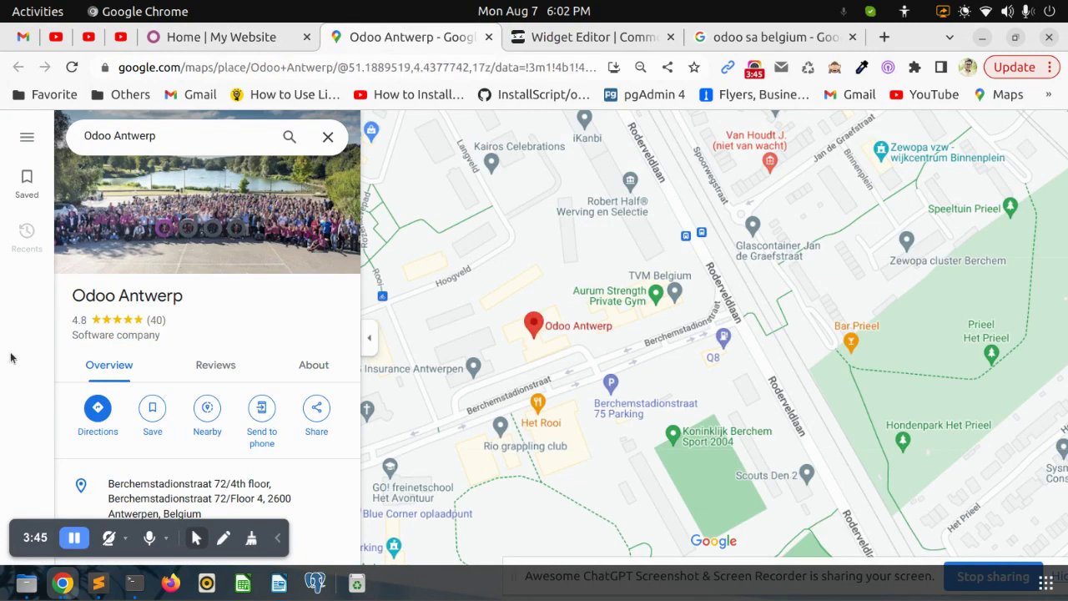
{"action": "key", "text": "ctrl+w"}
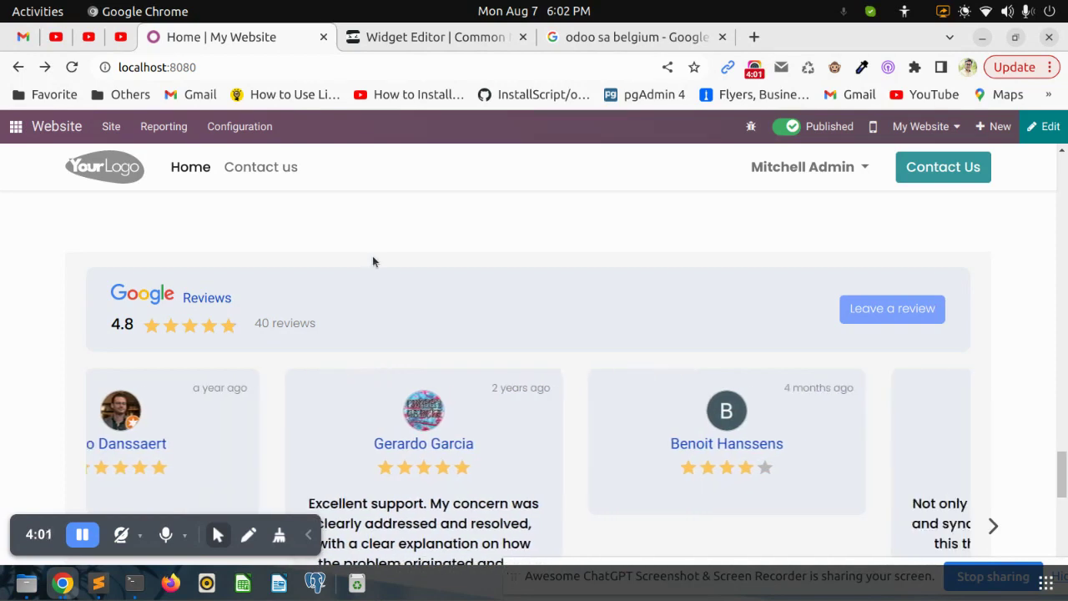
{"action": "left_click", "coordinate": [392, 39]}
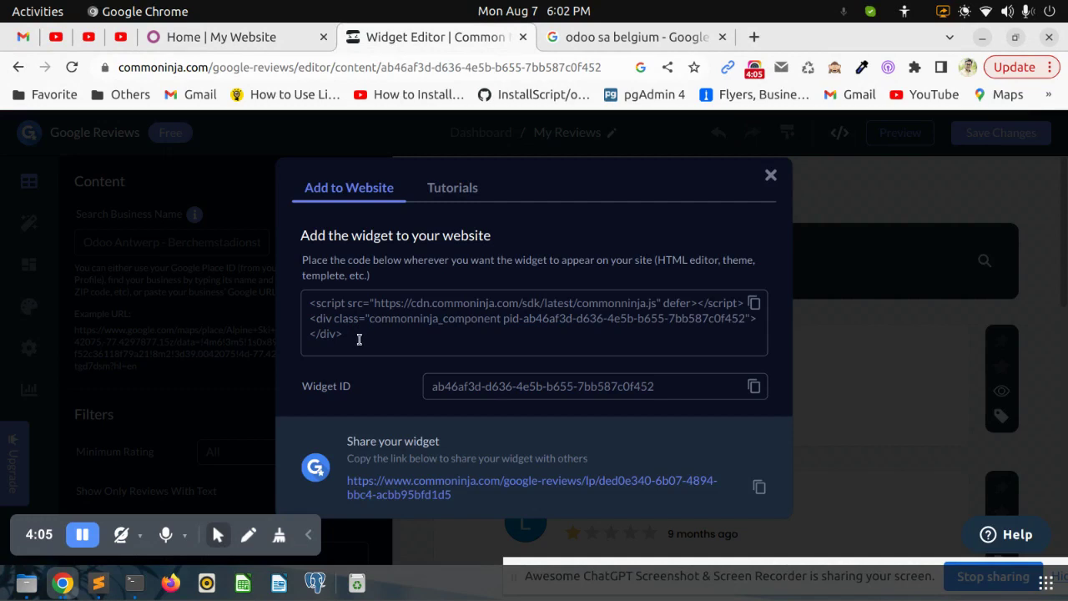
{"action": "left_click_drag", "start_coordinate": [359, 339], "coordinate": [280, 178]}
{"action": "left_click", "coordinate": [213, 40]}
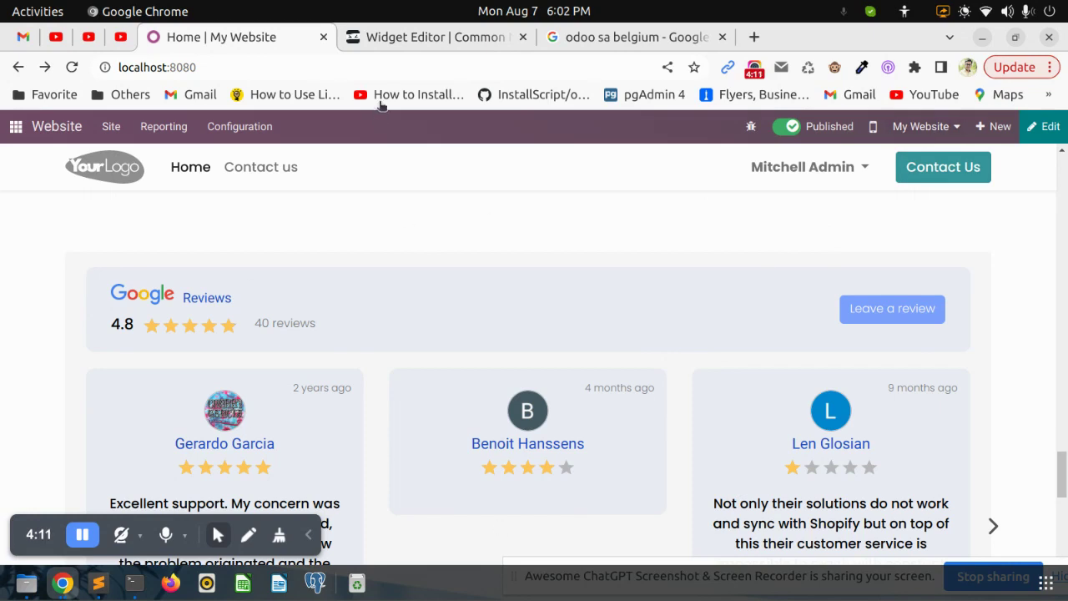
{"action": "left_click", "coordinate": [392, 40]}
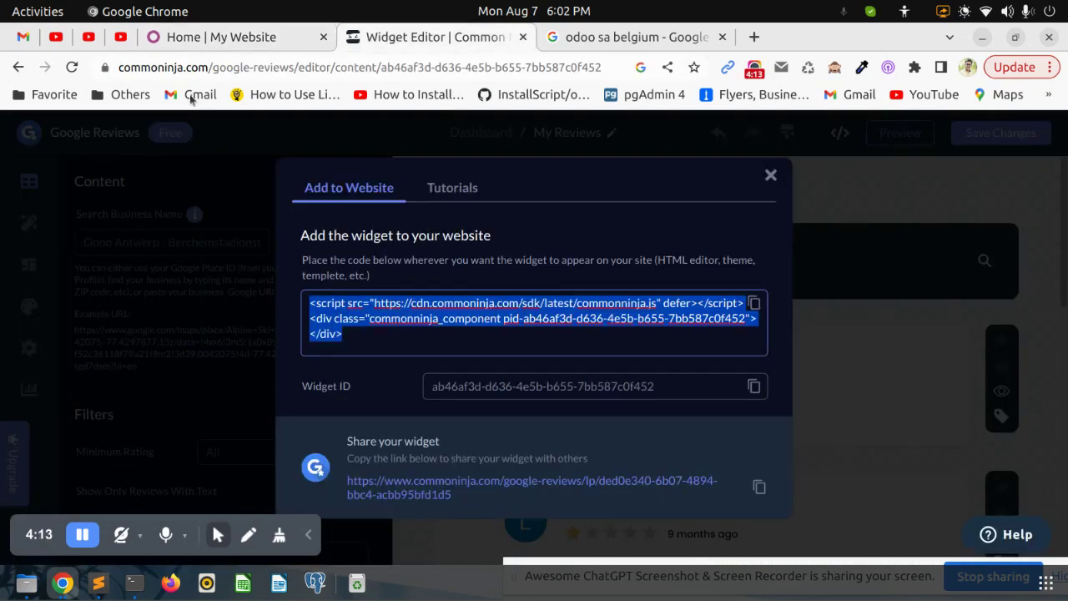
{"action": "left_click", "coordinate": [289, 40]}
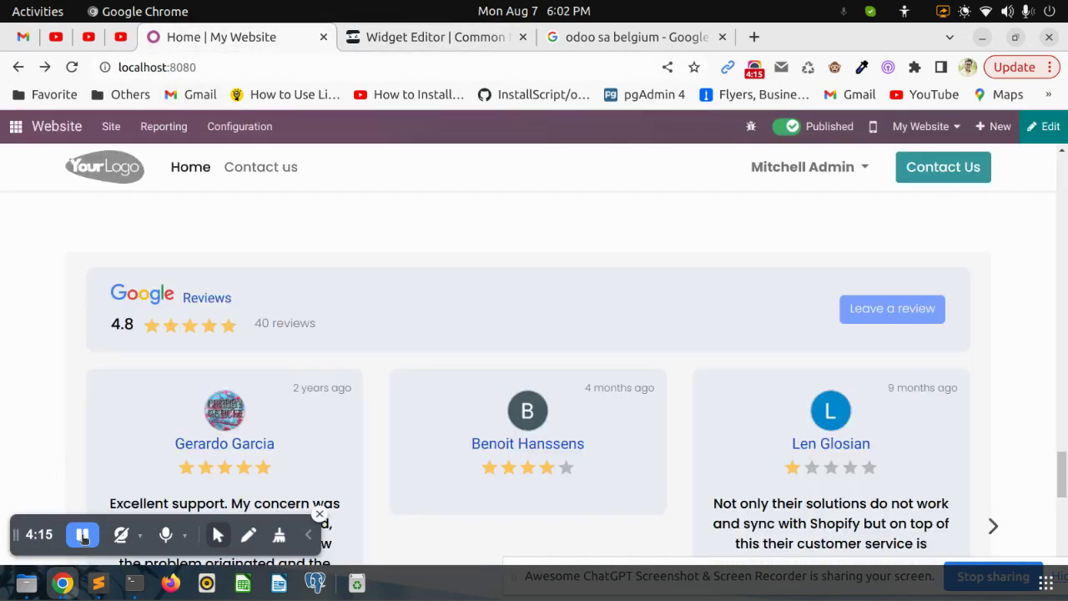